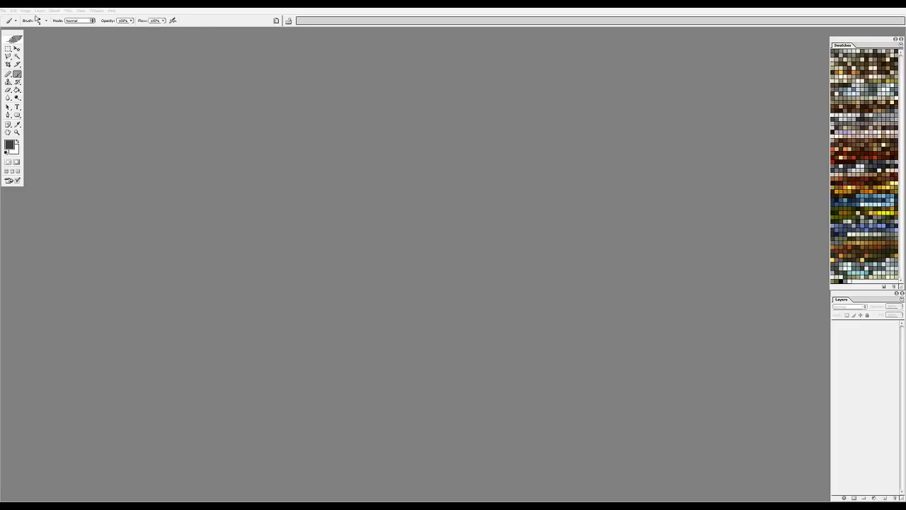
# Step: Create a new blank document at 100% zoom and move its window into the workspace
pyautogui.click(4, 10)
pyautogui.click(15, 17)
pyautogui.click(575, 164)
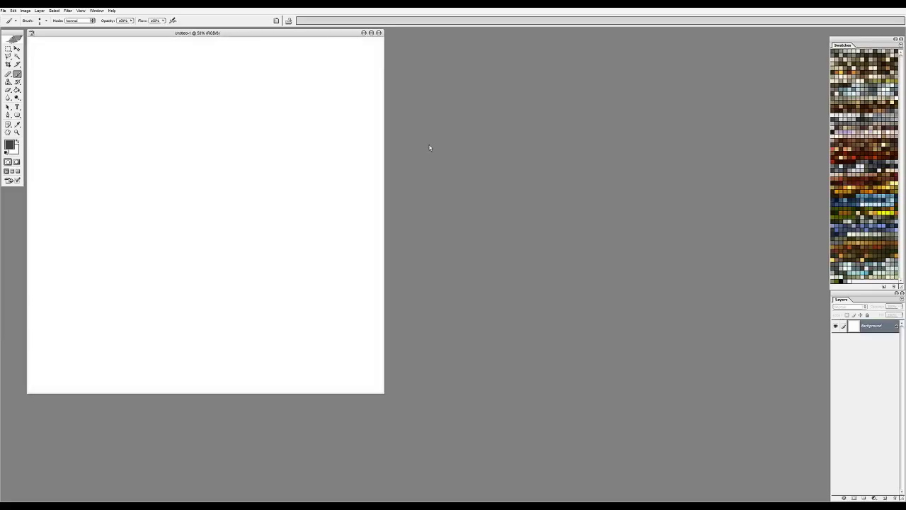
pyautogui.hotkey('ctrl', '+')
pyautogui.hotkey('ctrl', '+')
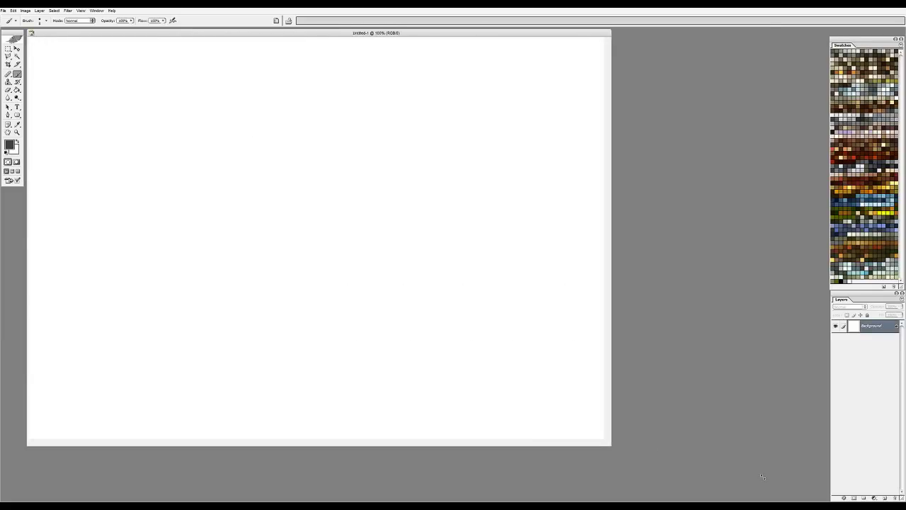
pyautogui.moveTo(762, 477); pyautogui.dragTo(768, 480)
pyautogui.moveTo(217, 34); pyautogui.dragTo(381, 64)
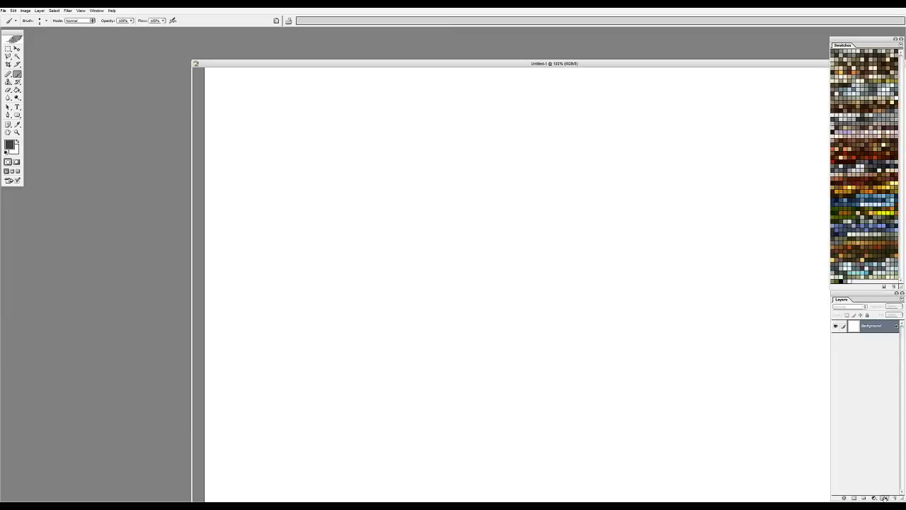
# Step: On a new layer, handwrite 'WACOM → 3' and 'WACOM → 4', circling 3 and underlining 4
pyautogui.click(884, 498)
pyautogui.rightClick(360, 147)
pyautogui.click(278, 163)
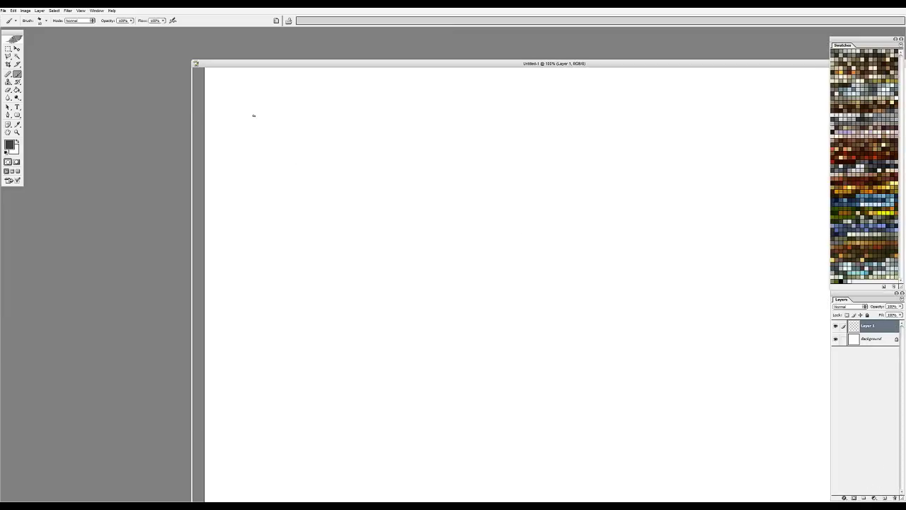
pyautogui.moveTo(251, 114); pyautogui.dragTo(340, 110)
pyautogui.moveTo(336, 107); pyautogui.dragTo(352, 117)
pyautogui.moveTo(266, 137); pyautogui.dragTo(330, 138)
pyautogui.moveTo(328, 134)
pyautogui.mouseDown()
pyautogui.moveTo(332, 143)
pyautogui.moveTo(356, 137)
pyautogui.mouseUp()
pyautogui.moveTo(350, 130); pyautogui.dragTo(350, 146)
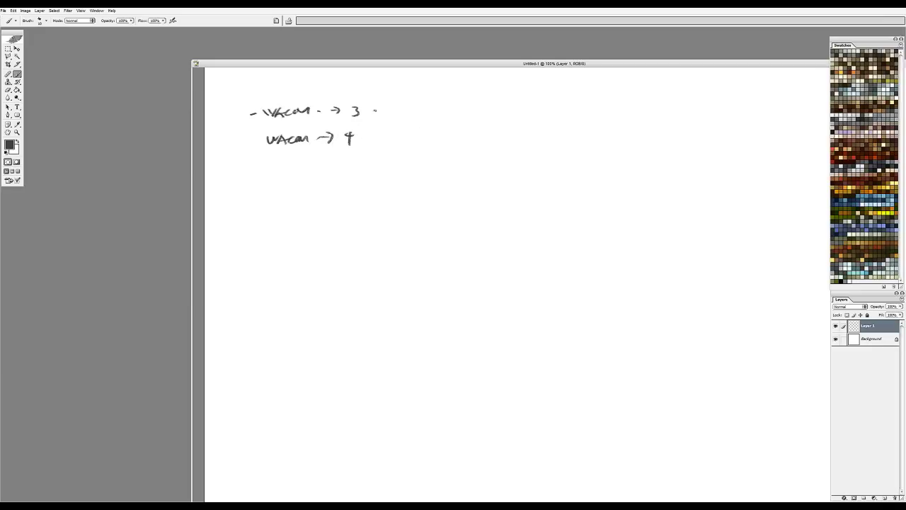
pyautogui.moveTo(350, 101); pyautogui.dragTo(346, 103)
pyautogui.moveTo(346, 147); pyautogui.dragTo(359, 147)
# Step: Sketch a hatched tablet with a pen beside it, its nib arrowed at the tablet
pyautogui.moveTo(440, 139)
pyautogui.mouseDown()
pyautogui.moveTo(377, 164)
pyautogui.moveTo(482, 177)
pyautogui.moveTo(397, 162)
pyautogui.moveTo(415, 197)
pyautogui.moveTo(466, 172)
pyautogui.moveTo(413, 169)
pyautogui.moveTo(412, 194)
pyautogui.mouseUp()
pyautogui.moveTo(449, 160); pyautogui.dragTo(422, 194)
pyautogui.moveTo(455, 162); pyautogui.dragTo(439, 189)
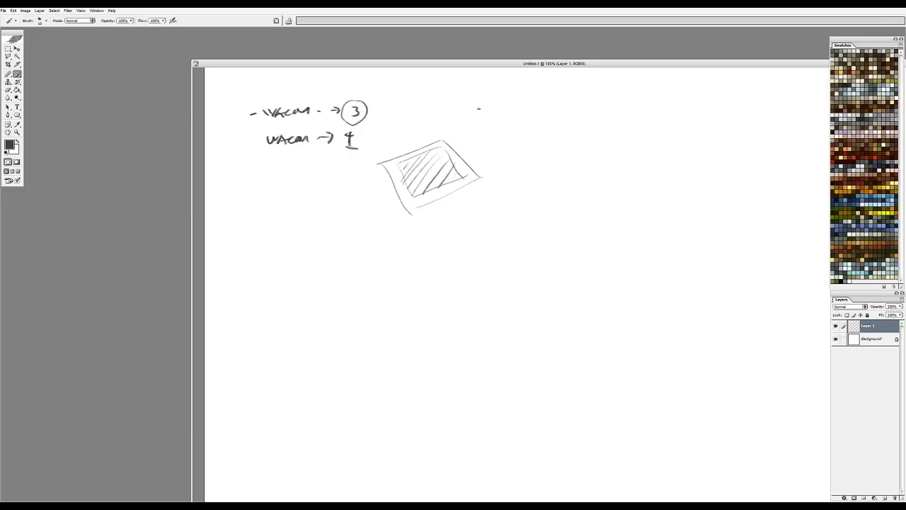
pyautogui.moveTo(483, 101)
pyautogui.mouseDown()
pyautogui.moveTo(465, 146)
pyautogui.moveTo(476, 139)
pyautogui.mouseUp()
pyautogui.moveTo(482, 131)
pyautogui.mouseDown()
pyautogui.moveTo(466, 134)
pyautogui.moveTo(473, 151)
pyautogui.mouseUp()
pyautogui.moveTo(475, 147); pyautogui.dragTo(479, 154)
pyautogui.moveTo(461, 63); pyautogui.dragTo(451, 52)
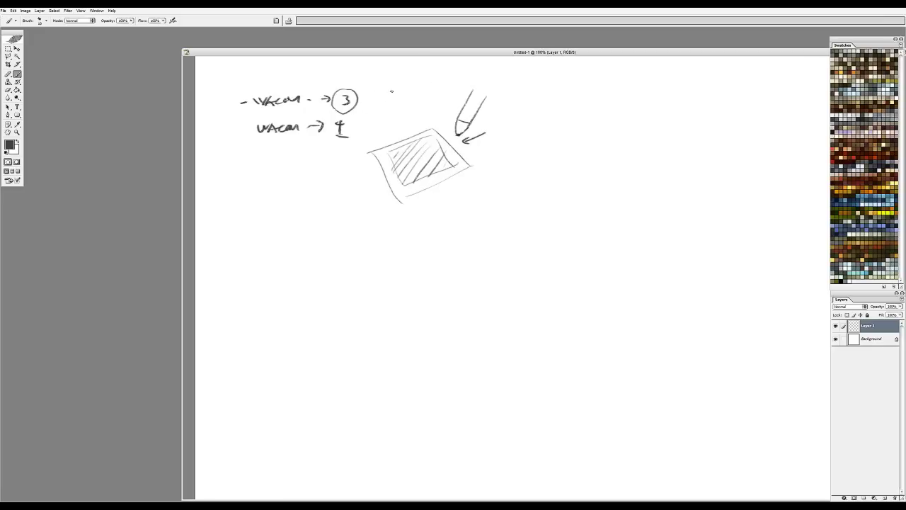
# Step: Write SIZE and draw a screen rectangle labelled 2560 x 1600
pyautogui.moveTo(388, 102); pyautogui.dragTo(380, 110)
pyautogui.moveTo(392, 102)
pyautogui.mouseDown()
pyautogui.moveTo(392, 111)
pyautogui.moveTo(419, 118)
pyautogui.mouseUp()
pyautogui.moveTo(269, 217)
pyautogui.mouseDown()
pyautogui.moveTo(391, 215)
pyautogui.moveTo(393, 283)
pyautogui.moveTo(393, 294)
pyautogui.moveTo(380, 294)
pyautogui.moveTo(263, 294)
pyautogui.mouseUp()
pyautogui.moveTo(285, 200); pyautogui.dragTo(305, 206)
pyautogui.moveTo(311, 201); pyautogui.dragTo(327, 203)
pyautogui.moveTo(328, 197)
pyautogui.mouseDown()
pyautogui.moveTo(319, 204)
pyautogui.moveTo(335, 204)
pyautogui.mouseUp()
pyautogui.moveTo(344, 194)
pyautogui.mouseDown()
pyautogui.moveTo(341, 202)
pyautogui.moveTo(357, 196)
pyautogui.mouseUp()
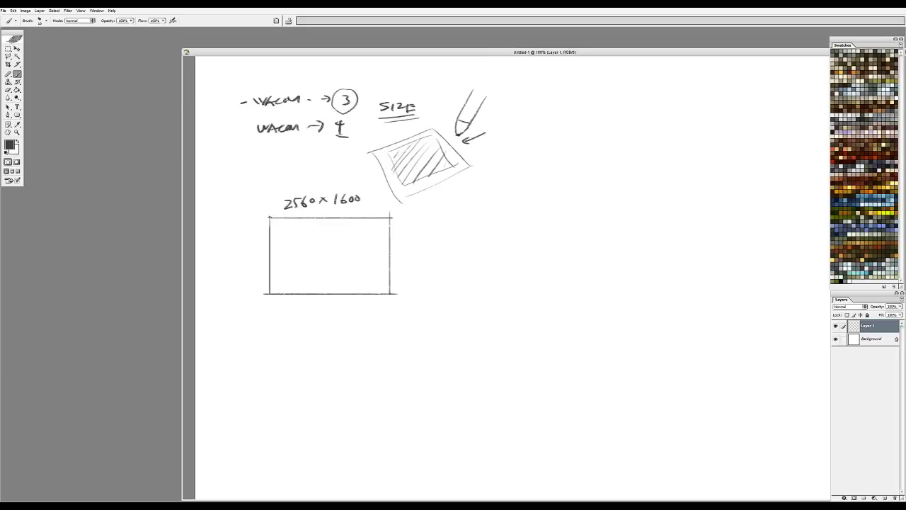
pyautogui.moveTo(270, 217)
pyautogui.mouseDown()
pyautogui.moveTo(387, 218)
pyautogui.moveTo(390, 293)
pyautogui.mouseUp()
# Step: Sketch a small tilted tablet with an inner active area, undoing a wrong number and a stray line
pyautogui.moveTo(325, 326)
pyautogui.mouseDown()
pyautogui.moveTo(338, 348)
pyautogui.moveTo(353, 317)
pyautogui.moveTo(338, 348)
pyautogui.mouseUp()
pyautogui.moveTo(340, 311)
pyautogui.mouseDown()
pyautogui.moveTo(337, 319)
pyautogui.moveTo(368, 326)
pyautogui.moveTo(353, 326)
pyautogui.moveTo(354, 337)
pyautogui.mouseUp()
pyautogui.hotkey('ctrl', 'z')
pyautogui.moveTo(355, 337)
pyautogui.mouseDown()
pyautogui.moveTo(332, 342)
pyautogui.moveTo(354, 341)
pyautogui.moveTo(334, 341)
pyautogui.moveTo(352, 327)
pyautogui.mouseUp()
pyautogui.moveTo(271, 246); pyautogui.dragTo(392, 243)
pyautogui.hotkey('ctrl', 'alt', 'z')
pyautogui.hotkey('ctrl', 'alt', 'z')
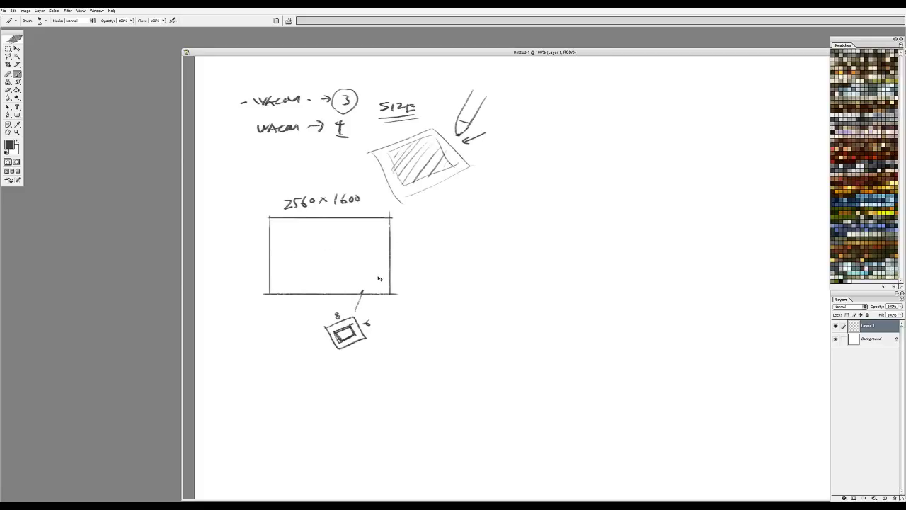
# Step: Draw a line toward the tablets, then sketch a larger tablet labelled 12 and a third, biggest one
pyautogui.moveTo(373, 296)
pyautogui.mouseDown()
pyautogui.moveTo(393, 330)
pyautogui.moveTo(436, 303)
pyautogui.moveTo(455, 336)
pyautogui.mouseUp()
pyautogui.moveTo(383, 327)
pyautogui.mouseDown()
pyautogui.moveTo(400, 361)
pyautogui.moveTo(456, 338)
pyautogui.mouseUp()
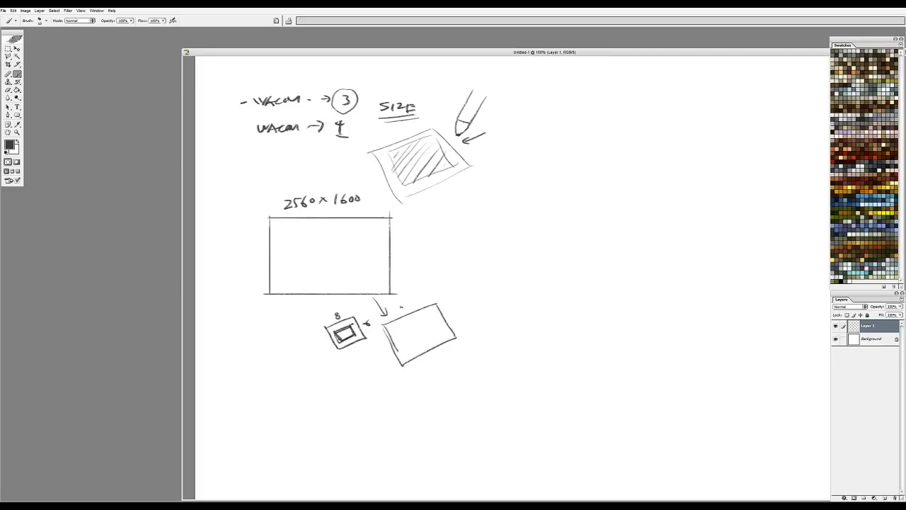
pyautogui.moveTo(400, 303); pyautogui.dragTo(401, 312)
pyautogui.moveTo(406, 305); pyautogui.dragTo(454, 317)
pyautogui.moveTo(402, 328); pyautogui.dragTo(436, 313)
pyautogui.moveTo(436, 313)
pyautogui.mouseDown()
pyautogui.moveTo(446, 332)
pyautogui.moveTo(405, 352)
pyautogui.moveTo(446, 332)
pyautogui.mouseUp()
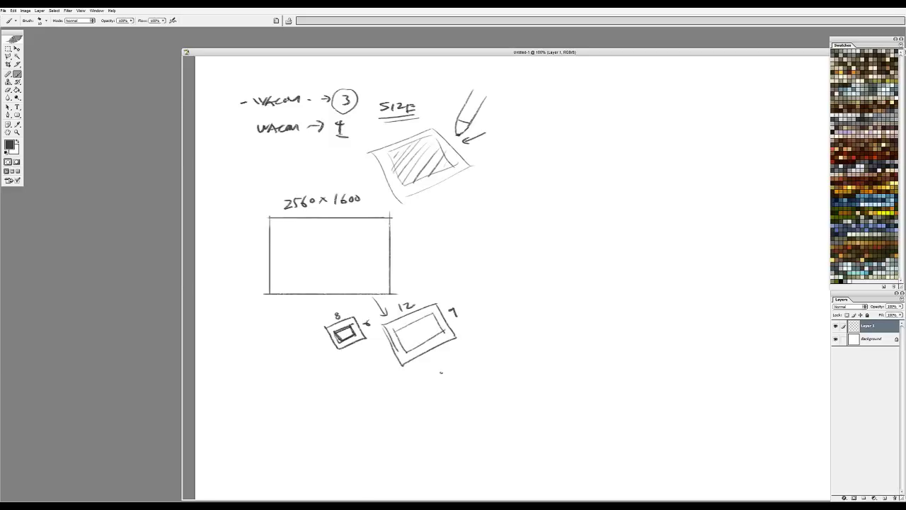
pyautogui.moveTo(423, 377)
pyautogui.mouseDown()
pyautogui.moveTo(444, 416)
pyautogui.moveTo(494, 347)
pyautogui.moveTo(526, 397)
pyautogui.moveTo(459, 429)
pyautogui.moveTo(444, 416)
pyautogui.moveTo(490, 357)
pyautogui.moveTo(451, 359)
pyautogui.mouseUp()
pyautogui.moveTo(454, 349); pyautogui.dragTo(462, 354)
pyautogui.moveTo(517, 359)
pyautogui.mouseDown()
pyautogui.moveTo(487, 357)
pyautogui.moveTo(512, 397)
pyautogui.moveTo(449, 407)
pyautogui.moveTo(433, 397)
pyautogui.moveTo(460, 433)
pyautogui.moveTo(464, 420)
pyautogui.moveTo(511, 388)
pyautogui.mouseUp()
pyautogui.moveTo(502, 335)
pyautogui.mouseDown()
pyautogui.moveTo(474, 377)
pyautogui.moveTo(511, 367)
pyautogui.mouseUp()
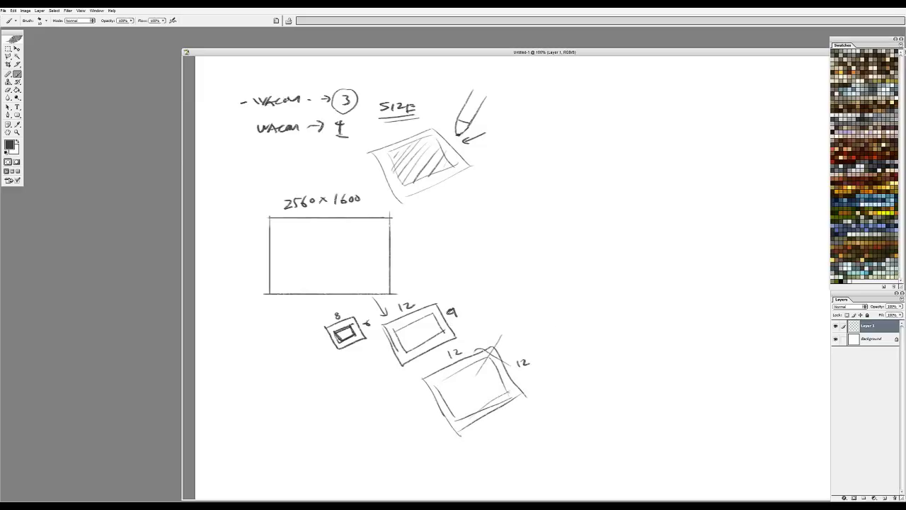
# Step: Outline screen areas inside the middle and biggest tablets, undoing the stray strokes and lines
pyautogui.moveTo(431, 315)
pyautogui.mouseDown()
pyautogui.moveTo(445, 331)
pyautogui.moveTo(424, 312)
pyautogui.mouseUp()
pyautogui.moveTo(496, 356)
pyautogui.mouseDown()
pyautogui.moveTo(466, 410)
pyautogui.moveTo(449, 389)
pyautogui.moveTo(490, 365)
pyautogui.moveTo(446, 412)
pyautogui.moveTo(501, 383)
pyautogui.mouseUp()
pyautogui.moveTo(515, 351)
pyautogui.mouseDown()
pyautogui.moveTo(529, 370)
pyautogui.moveTo(513, 397)
pyautogui.mouseUp()
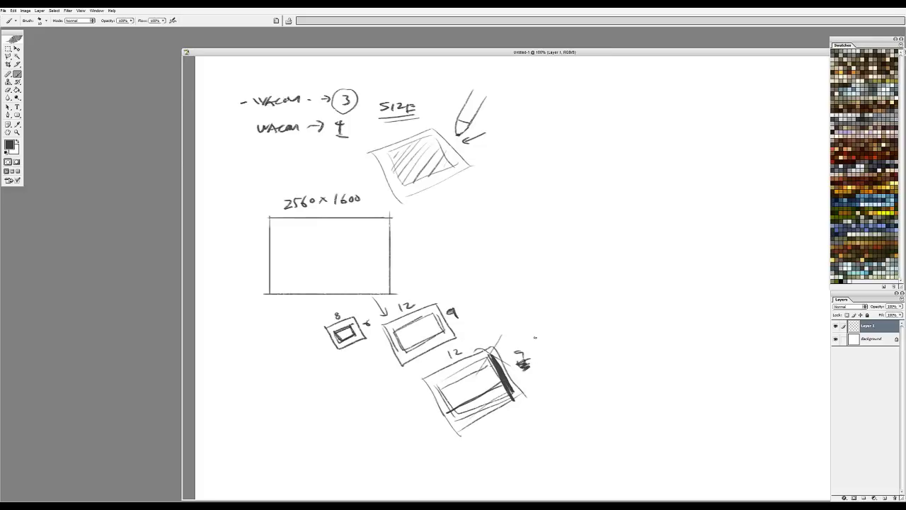
pyautogui.hotkey('ctrl', 'z')
pyautogui.moveTo(372, 270)
pyautogui.mouseDown()
pyautogui.moveTo(429, 326)
pyautogui.moveTo(433, 313)
pyautogui.mouseUp()
pyautogui.hotkey('ctrl', 'z')
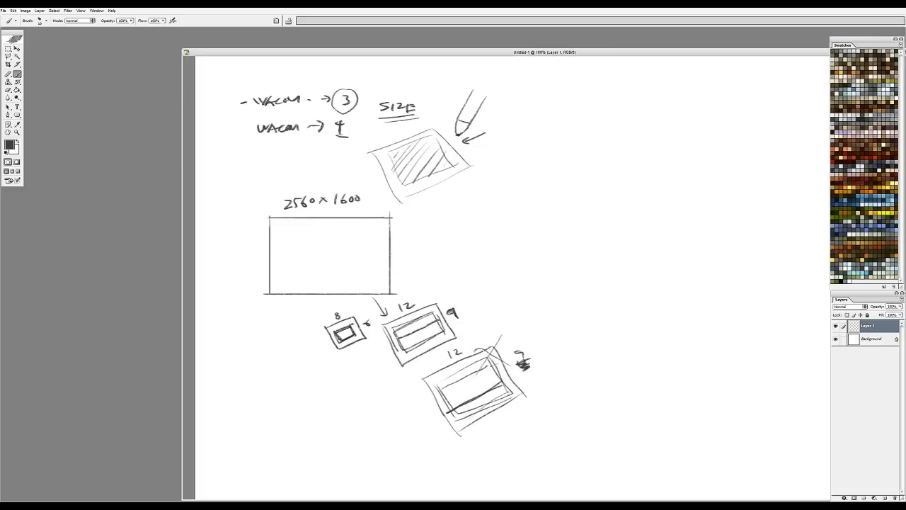
pyautogui.hotkey('ctrl', 'z')
pyautogui.moveTo(286, 255)
pyautogui.mouseDown()
pyautogui.moveTo(394, 254)
pyautogui.moveTo(389, 246)
pyautogui.mouseUp()
pyautogui.hotkey('ctrl', 'z')
pyautogui.hotkey('ctrl', 'z')
# Step: Draw a second screen rectangle to the right and label it 2560 x 1440
pyautogui.moveTo(426, 213)
pyautogui.mouseDown()
pyautogui.moveTo(426, 290)
pyautogui.moveTo(424, 209)
pyautogui.moveTo(562, 210)
pyautogui.moveTo(559, 287)
pyautogui.moveTo(424, 288)
pyautogui.mouseUp()
pyautogui.moveTo(285, 211); pyautogui.dragTo(330, 204)
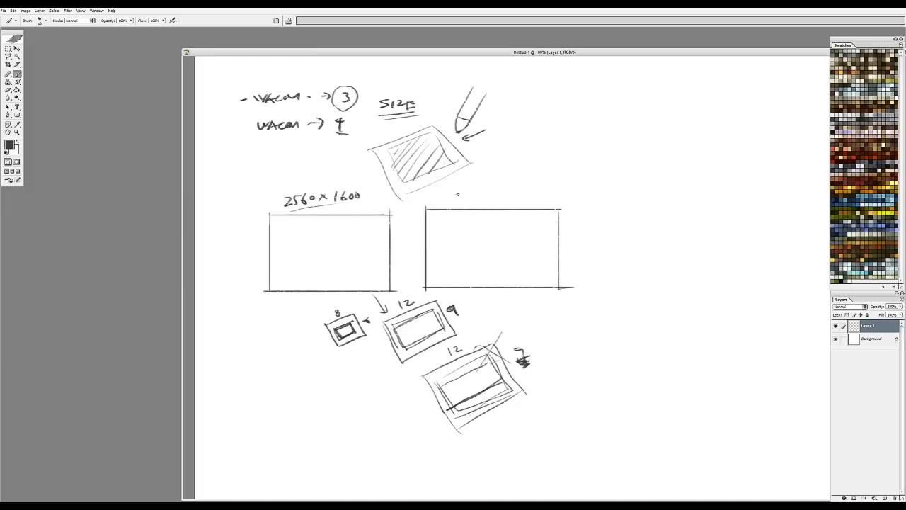
pyautogui.moveTo(456, 195); pyautogui.dragTo(470, 203)
pyautogui.moveTo(483, 191)
pyautogui.mouseDown()
pyautogui.moveTo(480, 202)
pyautogui.moveTo(506, 200)
pyautogui.mouseUp()
pyautogui.moveTo(506, 192)
pyautogui.mouseDown()
pyautogui.moveTo(497, 200)
pyautogui.moveTo(544, 197)
pyautogui.moveTo(558, 240)
pyautogui.mouseUp()
# Step: Write APPLE and DELL in the screens, underline APPLE with an arrow pointing up at it
pyautogui.moveTo(287, 270); pyautogui.dragTo(328, 262)
pyautogui.moveTo(470, 246); pyautogui.dragTo(510, 250)
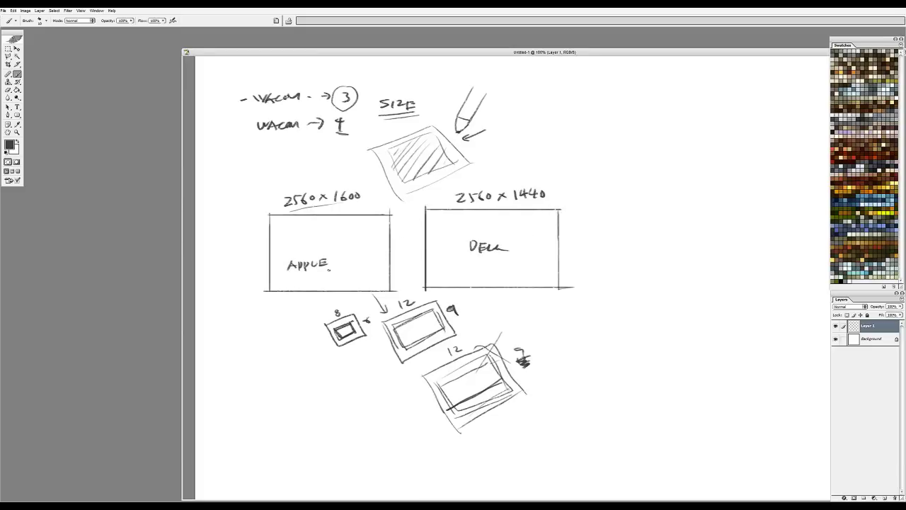
pyautogui.moveTo(309, 259); pyautogui.dragTo(320, 267)
pyautogui.moveTo(320, 192); pyautogui.dragTo(329, 199)
pyautogui.moveTo(292, 276)
pyautogui.mouseDown()
pyautogui.moveTo(337, 279)
pyautogui.moveTo(312, 278)
pyautogui.moveTo(317, 284)
pyautogui.mouseUp()
pyautogui.moveTo(312, 284); pyautogui.dragTo(313, 303)
pyautogui.moveTo(380, 258); pyautogui.dragTo(434, 248)
pyautogui.hotkey('ctrl', 'z')
# Step: Darken the APPLE screen's top edge, underline DELL and mark DELL as 27"
pyautogui.moveTo(394, 216); pyautogui.dragTo(279, 215)
pyautogui.moveTo(469, 258)
pyautogui.mouseDown()
pyautogui.moveTo(513, 259)
pyautogui.moveTo(499, 252)
pyautogui.mouseUp()
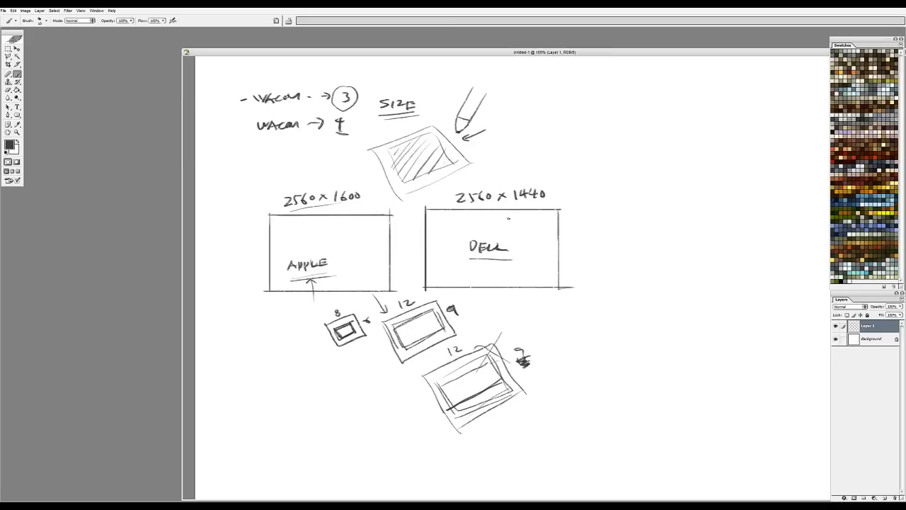
pyautogui.moveTo(564, 187); pyautogui.dragTo(564, 191)
pyautogui.moveTo(567, 189)
pyautogui.mouseDown()
pyautogui.moveTo(578, 199)
pyautogui.moveTo(589, 191)
pyautogui.mouseUp()
# Step: Add height marks left of APPLE and corner marks at the DELL screen's left side
pyautogui.moveTo(249, 218); pyautogui.dragTo(248, 228)
pyautogui.moveTo(247, 285); pyautogui.dragTo(252, 292)
pyautogui.moveTo(252, 215)
pyautogui.mouseDown()
pyautogui.moveTo(265, 211)
pyautogui.moveTo(269, 236)
pyautogui.mouseUp()
pyautogui.moveTo(268, 276)
pyautogui.mouseDown()
pyautogui.moveTo(267, 293)
pyautogui.moveTo(277, 219)
pyautogui.mouseUp()
pyautogui.hotkey('ctrl', 'z')
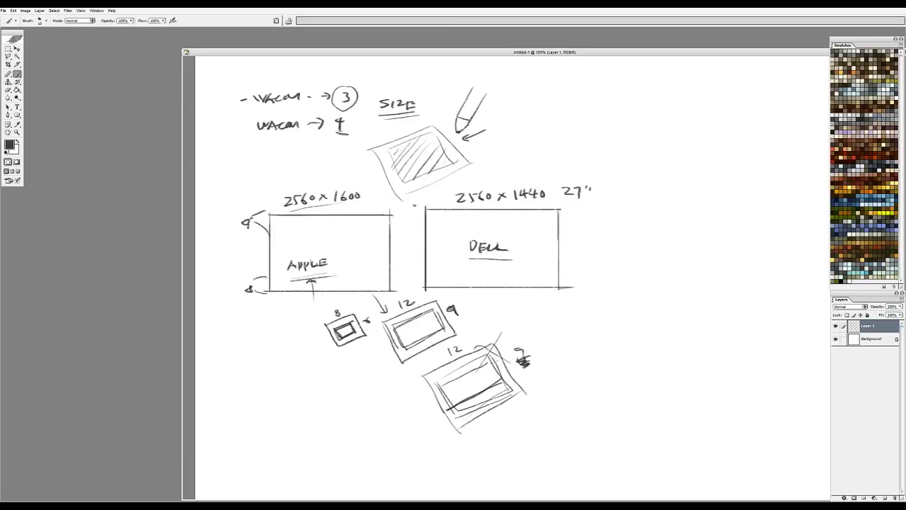
pyautogui.moveTo(419, 200); pyautogui.dragTo(416, 208)
pyautogui.moveTo(423, 279)
pyautogui.mouseDown()
pyautogui.moveTo(415, 284)
pyautogui.moveTo(422, 290)
pyautogui.mouseUp()
# Step: Add arrows from APPLE toward DELL and to its left, then retrace the APPLE screen outline
pyautogui.moveTo(416, 228)
pyautogui.mouseDown()
pyautogui.moveTo(418, 237)
pyautogui.moveTo(424, 233)
pyautogui.mouseUp()
pyautogui.moveTo(241, 246); pyautogui.dragTo(247, 256)
pyautogui.moveTo(322, 164); pyautogui.dragTo(312, 293)
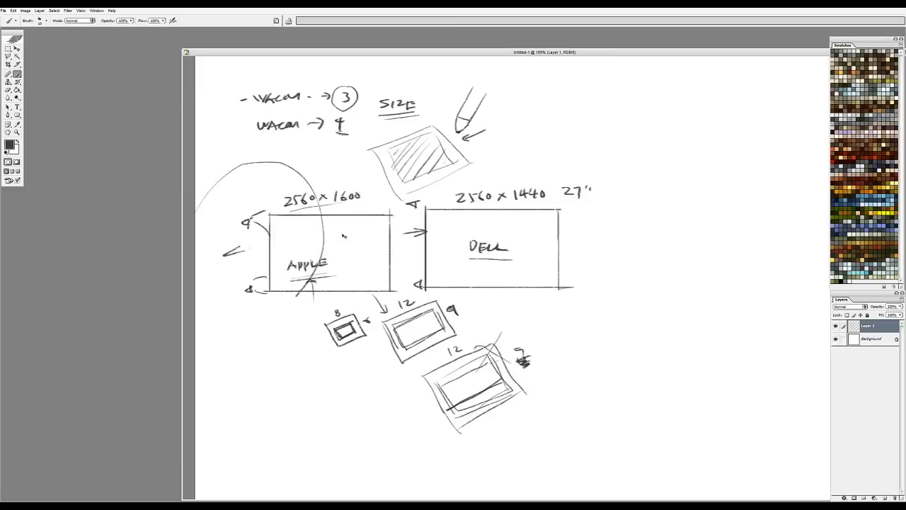
pyautogui.hotkey('ctrl', 'z')
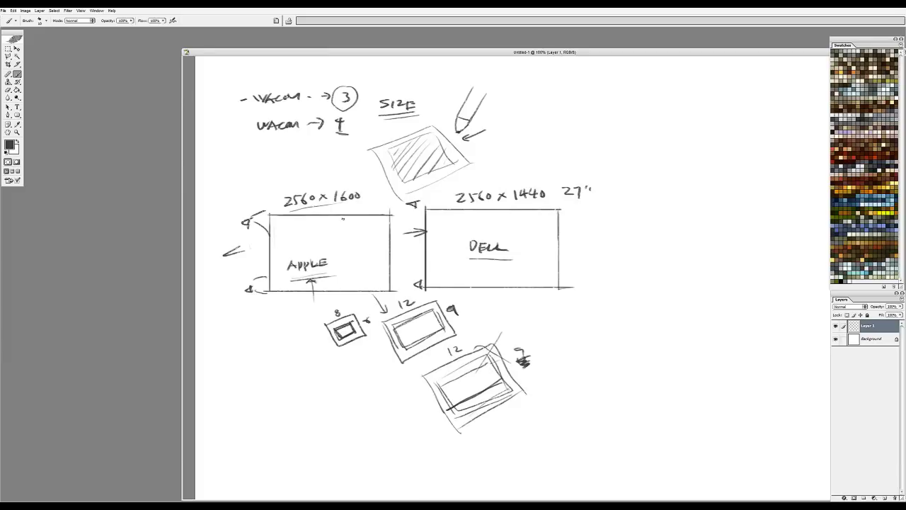
pyautogui.moveTo(275, 221); pyautogui.dragTo(274, 293)
pyautogui.moveTo(273, 261); pyautogui.dragTo(273, 293)
pyautogui.moveTo(273, 218)
pyautogui.mouseDown()
pyautogui.moveTo(380, 219)
pyautogui.moveTo(387, 291)
pyautogui.mouseUp()
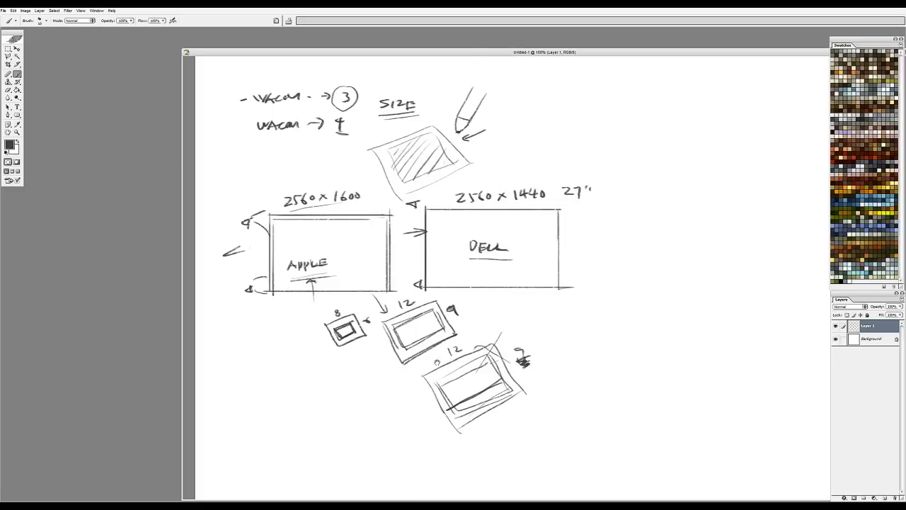
# Step: Below the tablets, draw a tall tower rectangle standing on a base line
pyautogui.scroll(-4, 436, 362)
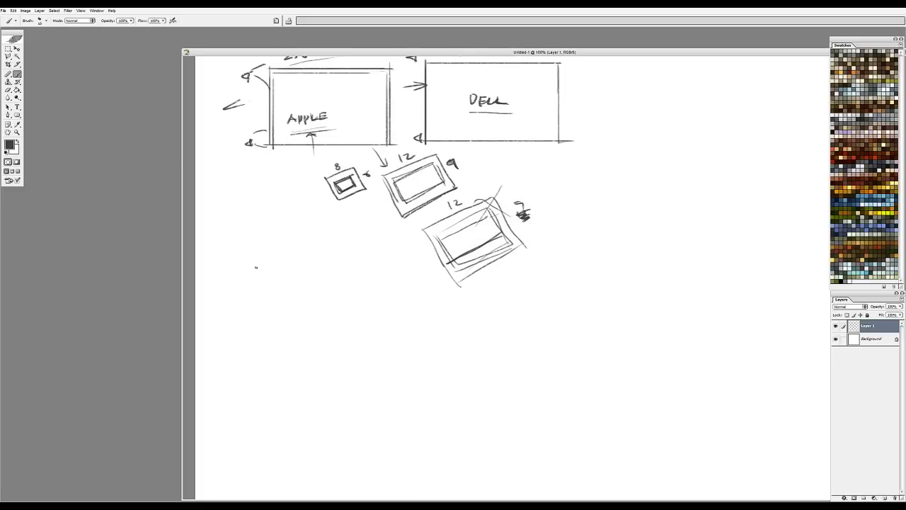
pyautogui.moveTo(260, 273)
pyautogui.mouseDown()
pyautogui.moveTo(260, 407)
pyautogui.moveTo(267, 273)
pyautogui.moveTo(332, 272)
pyautogui.moveTo(335, 426)
pyautogui.mouseUp()
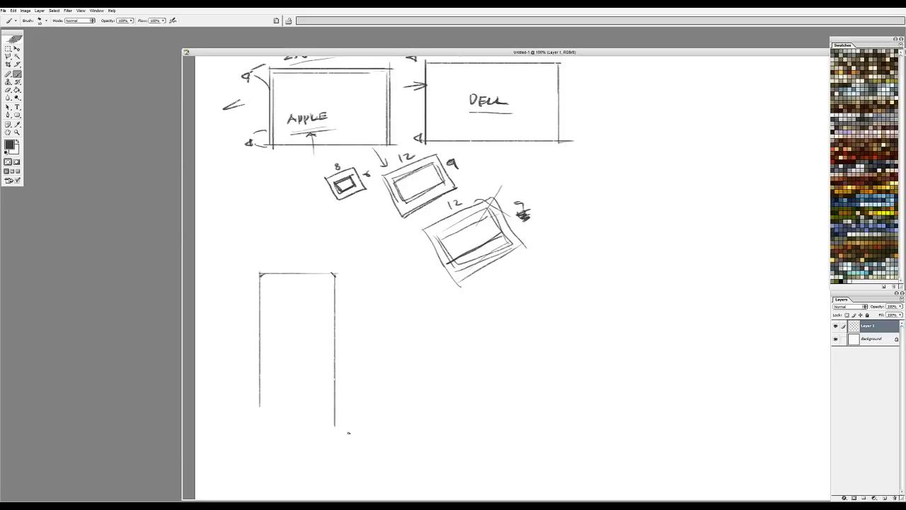
pyautogui.moveTo(267, 409); pyautogui.dragTo(259, 437)
pyautogui.moveTo(240, 432); pyautogui.dragTo(385, 432)
# Step: Label the tower ALIEN WARE, darken its edges, and add a pointer with a 7
pyautogui.moveTo(269, 296); pyautogui.dragTo(283, 293)
pyautogui.moveTo(286, 286)
pyautogui.mouseDown()
pyautogui.moveTo(296, 293)
pyautogui.moveTo(303, 284)
pyautogui.moveTo(293, 304)
pyautogui.moveTo(320, 303)
pyautogui.moveTo(311, 305)
pyautogui.mouseUp()
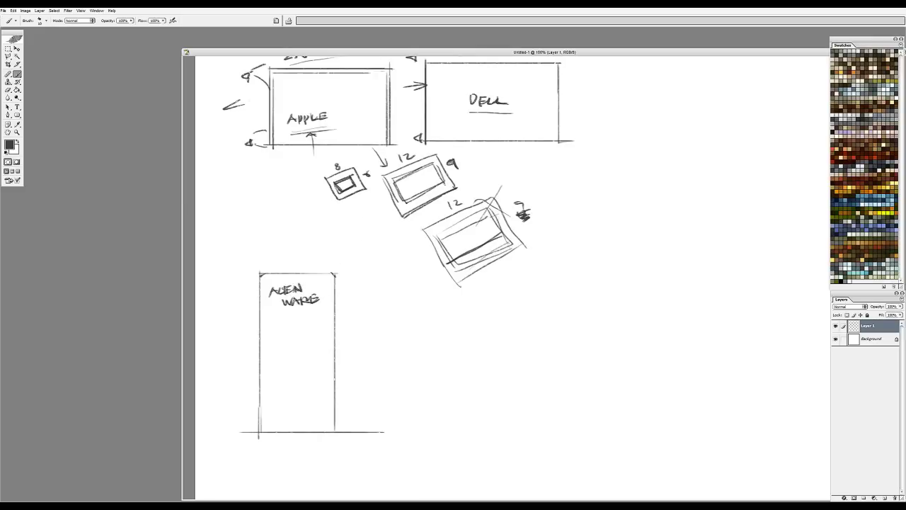
pyautogui.moveTo(273, 274); pyautogui.dragTo(337, 274)
pyautogui.moveTo(262, 278); pyautogui.dragTo(260, 431)
pyautogui.moveTo(338, 271); pyautogui.dragTo(339, 426)
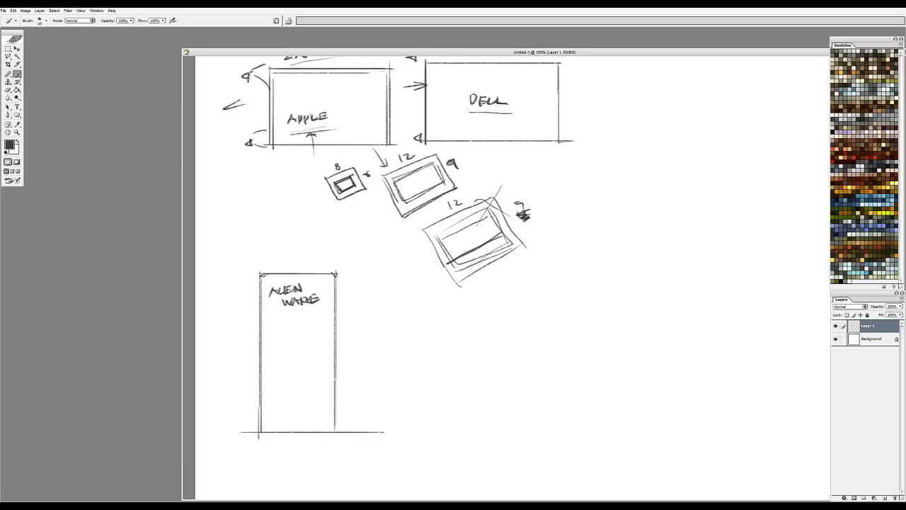
pyautogui.moveTo(309, 306); pyautogui.dragTo(372, 301)
pyautogui.moveTo(379, 291); pyautogui.dragTo(380, 301)
pyautogui.hotkey('ctrl', 'alt', 'z')
pyautogui.hotkey('ctrl', 'alt', 'z')
# Step: Write i960 and 480 GTX SLI as the tower's first spec lines
pyautogui.moveTo(284, 320)
pyautogui.mouseDown()
pyautogui.moveTo(280, 330)
pyautogui.moveTo(294, 328)
pyautogui.mouseUp()
pyautogui.click(293, 326)
pyautogui.moveTo(276, 344); pyautogui.dragTo(282, 352)
pyautogui.moveTo(290, 344)
pyautogui.mouseDown()
pyautogui.moveTo(289, 352)
pyautogui.moveTo(316, 351)
pyautogui.mouseUp()
pyautogui.moveTo(317, 341); pyautogui.dragTo(326, 341)
pyautogui.moveTo(322, 341); pyautogui.dragTo(331, 352)
pyautogui.moveTo(330, 342)
pyautogui.mouseDown()
pyautogui.moveTo(324, 351)
pyautogui.moveTo(341, 349)
pyautogui.mouseUp()
pyautogui.moveTo(351, 339); pyautogui.dragTo(359, 352)
# Step: Add the spec line 12 GGS RAM DR3 below the graphics line
pyautogui.moveTo(275, 366); pyautogui.dragTo(275, 379)
pyautogui.moveTo(281, 368); pyautogui.dragTo(305, 377)
pyautogui.moveTo(311, 366)
pyautogui.mouseDown()
pyautogui.moveTo(317, 378)
pyautogui.moveTo(308, 375)
pyautogui.mouseUp()
pyautogui.moveTo(326, 367)
pyautogui.mouseDown()
pyautogui.moveTo(319, 376)
pyautogui.moveTo(352, 375)
pyautogui.mouseUp()
pyautogui.moveTo(354, 374)
pyautogui.mouseDown()
pyautogui.moveTo(360, 367)
pyautogui.moveTo(381, 375)
pyautogui.mouseUp()
pyautogui.moveTo(382, 368); pyautogui.dragTo(390, 375)
pyautogui.moveTo(390, 367); pyautogui.dragTo(399, 376)
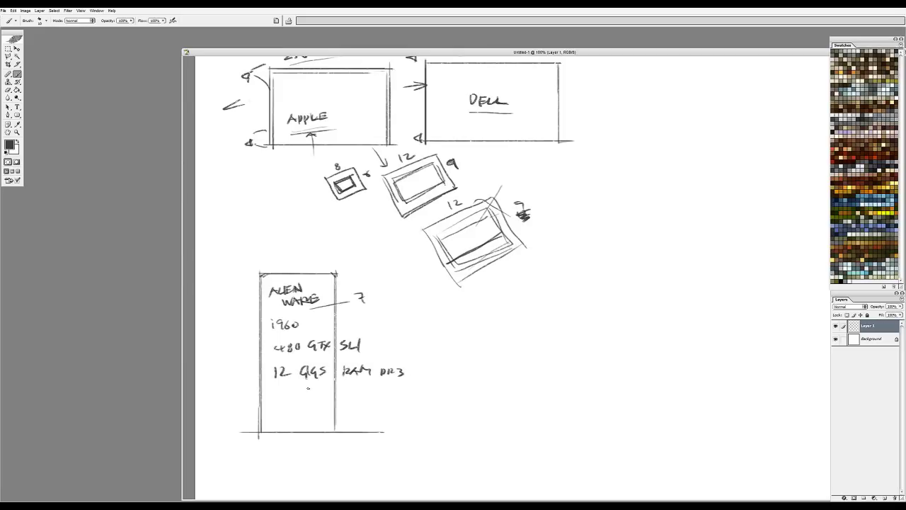
# Step: Write WIN VL 64 on a new line with an arrow at 64
pyautogui.moveTo(274, 391)
pyautogui.mouseDown()
pyautogui.moveTo(294, 392)
pyautogui.moveTo(279, 400)
pyautogui.moveTo(288, 393)
pyautogui.mouseUp()
pyautogui.hotkey('ctrl', 'alt', 'z')
pyautogui.hotkey('ctrl', 'alt', 'z')
pyautogui.hotkey('ctrl', 'alt', 'z')
pyautogui.moveTo(290, 393); pyautogui.dragTo(361, 394)
pyautogui.moveTo(358, 386)
pyautogui.mouseDown()
pyautogui.moveTo(357, 400)
pyautogui.moveTo(388, 389)
pyautogui.moveTo(368, 394)
pyautogui.mouseUp()
pyautogui.moveTo(368, 394)
pyautogui.mouseDown()
pyautogui.moveTo(376, 400)
pyautogui.moveTo(369, 402)
pyautogui.mouseUp()
# Step: Underline the specs, note 295 and 280 after the SLI arrow, and box the 64
pyautogui.moveTo(271, 383); pyautogui.dragTo(376, 349)
pyautogui.moveTo(368, 344); pyautogui.dragTo(402, 339)
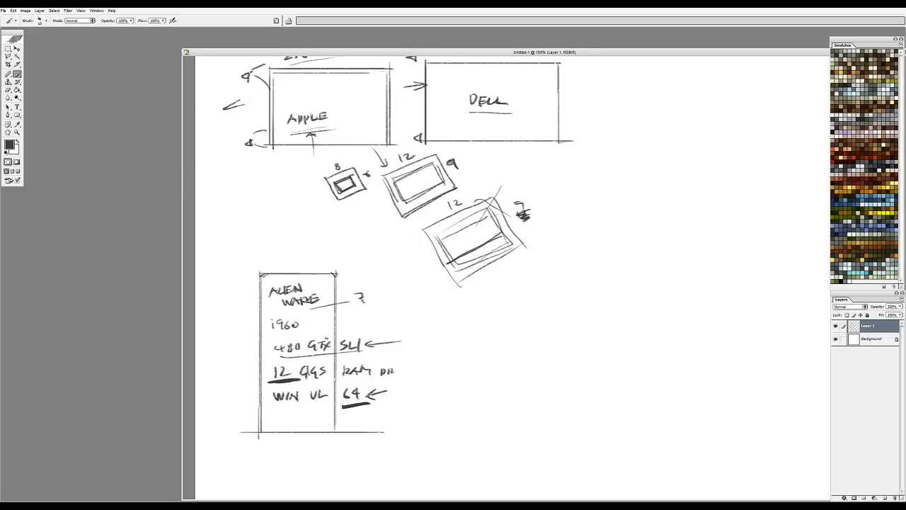
pyautogui.moveTo(407, 342); pyautogui.dragTo(469, 346)
pyautogui.moveTo(476, 336)
pyautogui.mouseDown()
pyautogui.moveTo(473, 346)
pyautogui.moveTo(498, 347)
pyautogui.mouseUp()
pyautogui.moveTo(415, 352); pyautogui.dragTo(452, 348)
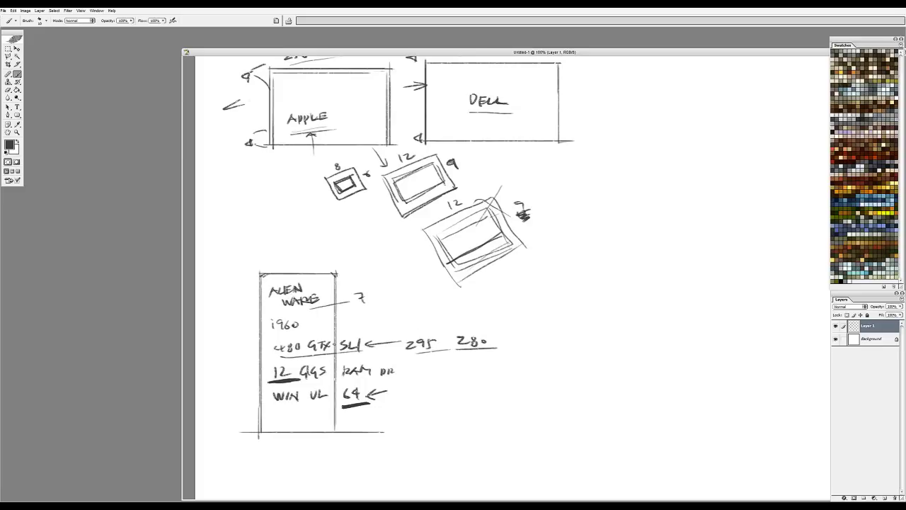
pyautogui.moveTo(300, 324)
pyautogui.mouseDown()
pyautogui.moveTo(304, 330)
pyautogui.moveTo(273, 334)
pyautogui.moveTo(282, 336)
pyautogui.mouseUp()
pyautogui.moveTo(294, 378); pyautogui.dragTo(265, 382)
pyautogui.moveTo(367, 404)
pyautogui.mouseDown()
pyautogui.moveTo(366, 383)
pyautogui.moveTo(336, 384)
pyautogui.moveTo(367, 385)
pyautogui.moveTo(335, 408)
pyautogui.moveTo(370, 383)
pyautogui.moveTo(367, 405)
pyautogui.mouseUp()
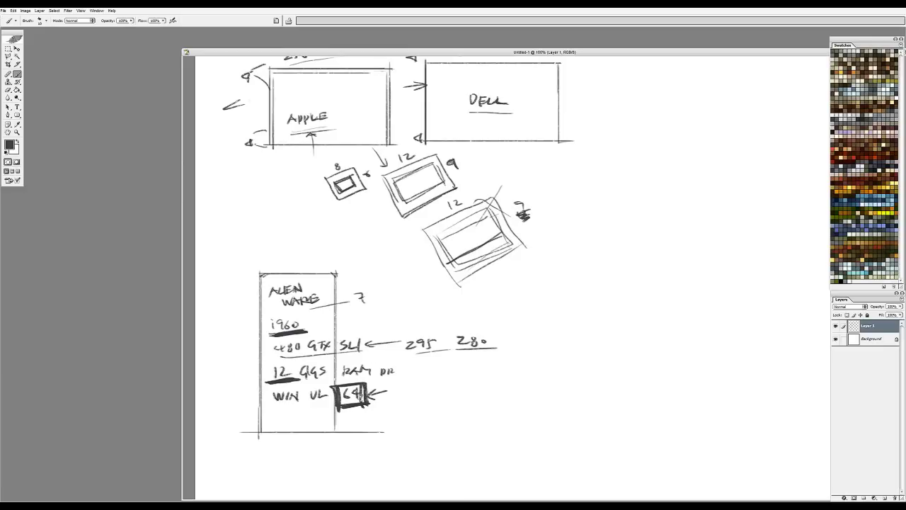
# Step: Handwrite 'PS 32 bit' to the right of the 64 arrow
pyautogui.rightClick(425, 393)
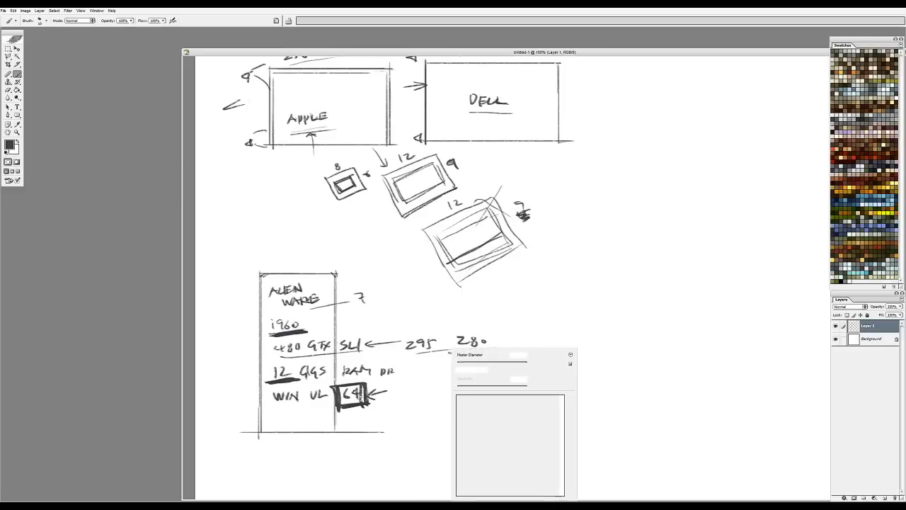
pyautogui.press('Escape')
pyautogui.moveTo(425, 401); pyautogui.dragTo(427, 393)
pyautogui.moveTo(442, 387)
pyautogui.mouseDown()
pyautogui.moveTo(432, 399)
pyautogui.moveTo(462, 400)
pyautogui.mouseUp()
pyautogui.moveTo(473, 391); pyautogui.dragTo(505, 402)
pyautogui.moveTo(500, 394); pyautogui.dragTo(509, 393)
# Step: Note 3 GB below PS 32 bit with an arrow, then write 1.5 above it and strike out the 3
pyautogui.moveTo(441, 417)
pyautogui.mouseDown()
pyautogui.moveTo(444, 429)
pyautogui.moveTo(469, 429)
pyautogui.mouseUp()
pyautogui.moveTo(479, 416); pyautogui.dragTo(478, 430)
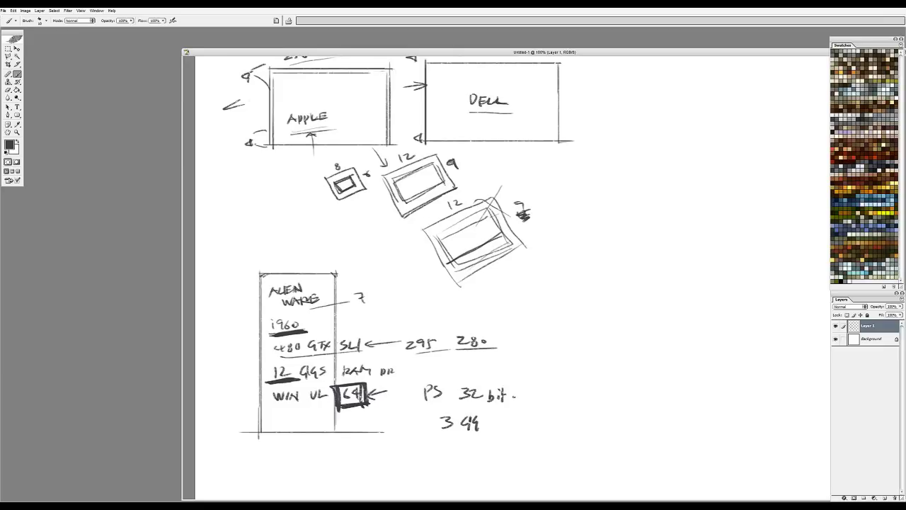
pyautogui.moveTo(439, 402); pyautogui.dragTo(464, 415)
pyautogui.moveTo(477, 406)
pyautogui.mouseDown()
pyautogui.moveTo(473, 413)
pyautogui.moveTo(490, 419)
pyautogui.mouseUp()
pyautogui.moveTo(450, 420); pyautogui.dragTo(502, 424)
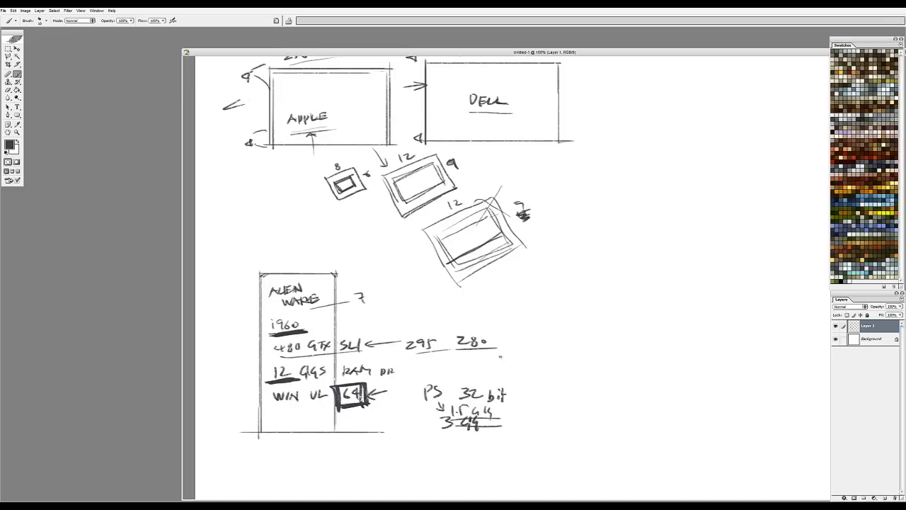
# Step: Draw a line to an 8 GB note left of WIN UL, undoing the stray curve around it
pyautogui.moveTo(368, 405)
pyautogui.mouseDown()
pyautogui.moveTo(390, 406)
pyautogui.moveTo(330, 413)
pyautogui.moveTo(263, 390)
pyautogui.moveTo(276, 386)
pyautogui.mouseUp()
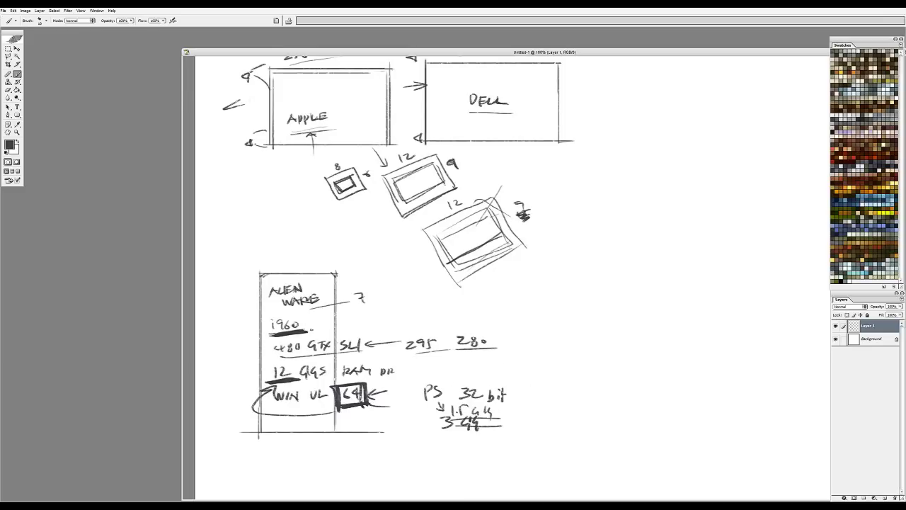
pyautogui.hotkey('ctrl', 'alt', 'z')
pyautogui.hotkey('ctrl', 'alt', 'z')
pyautogui.moveTo(271, 388)
pyautogui.mouseDown()
pyautogui.moveTo(246, 404)
pyautogui.moveTo(234, 428)
pyautogui.mouseUp()
pyautogui.moveTo(253, 415)
pyautogui.mouseDown()
pyautogui.moveTo(248, 423)
pyautogui.moveTo(256, 425)
pyautogui.mouseUp()
pyautogui.moveTo(259, 413); pyautogui.dragTo(270, 424)
pyautogui.moveTo(274, 411); pyautogui.dragTo(274, 422)
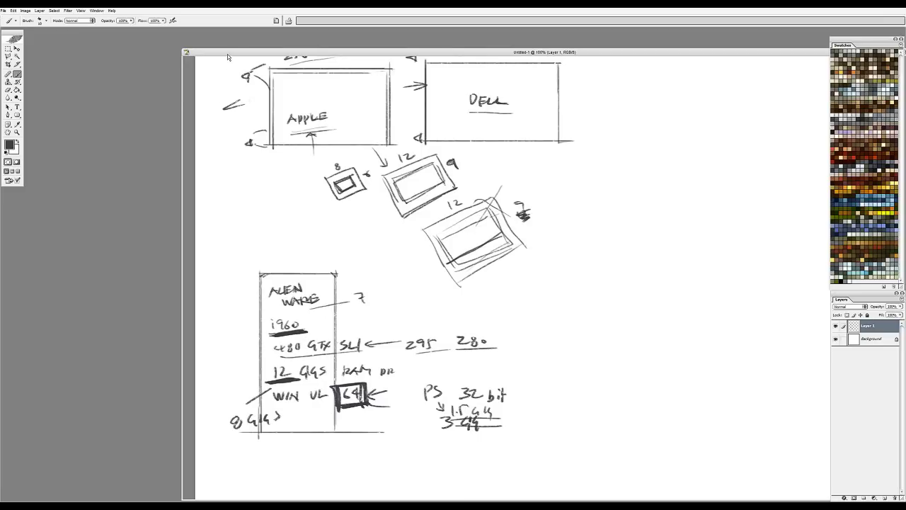
# Step: Show the status bar via Window > Status Bar and shift the document window slightly left
pyautogui.click(97, 11)
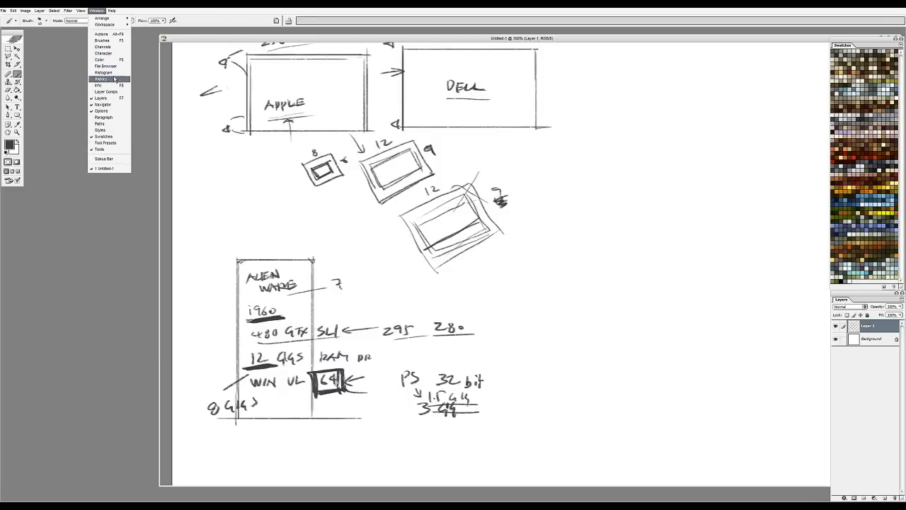
pyautogui.click(114, 161)
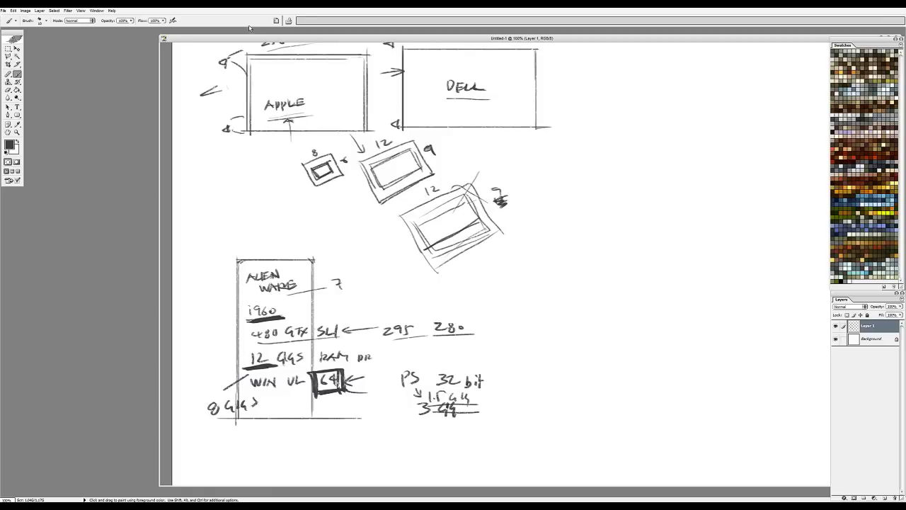
pyautogui.moveTo(249, 37); pyautogui.dragTo(239, 36)
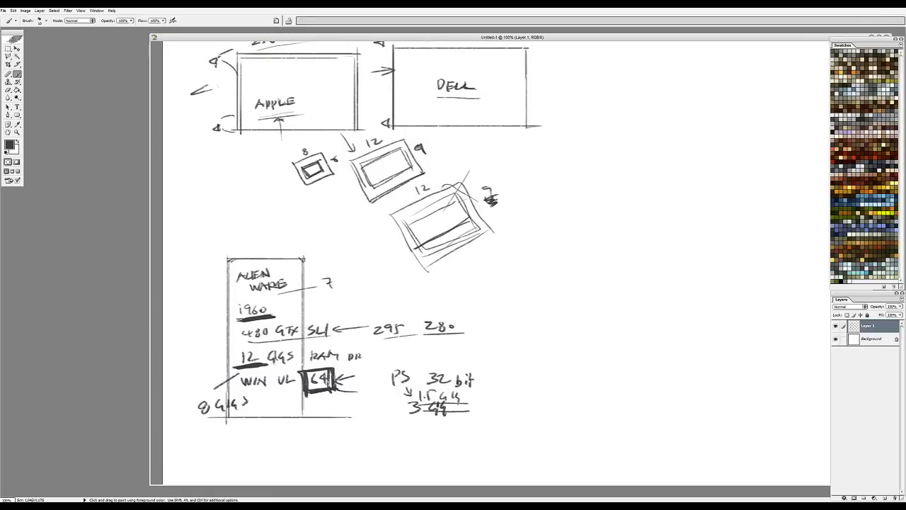
# Step: Set the status bar to Document Sizes and add an arrowhead pointing from 8 GB toward WIN
pyautogui.click(84, 500)
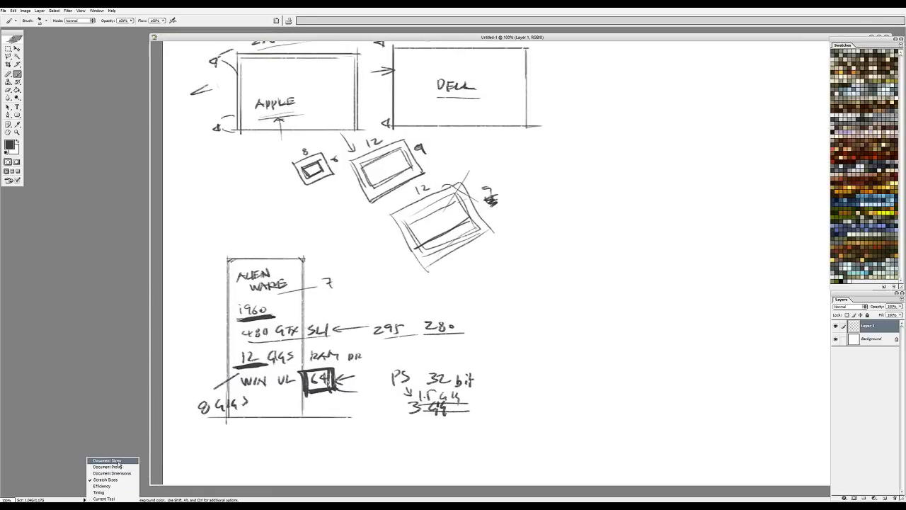
pyautogui.click(128, 486)
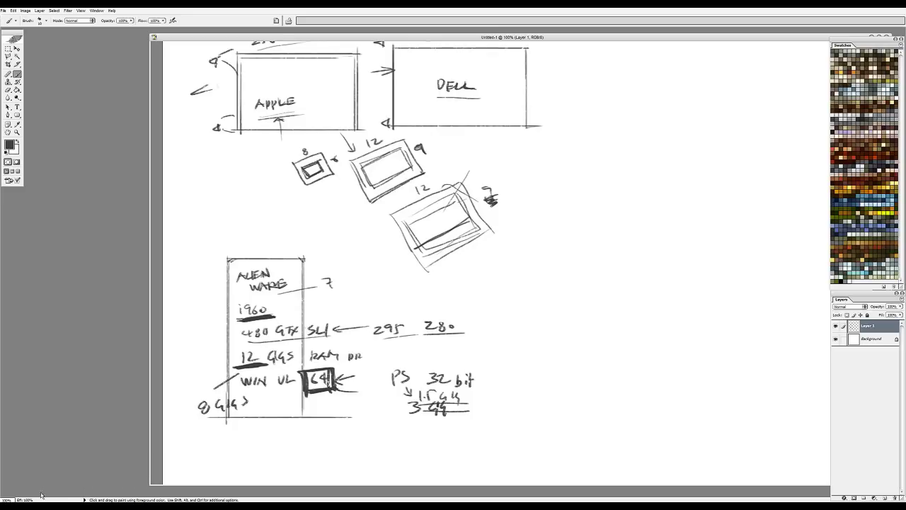
pyautogui.click(85, 500)
pyautogui.click(92, 466)
pyautogui.click(84, 500)
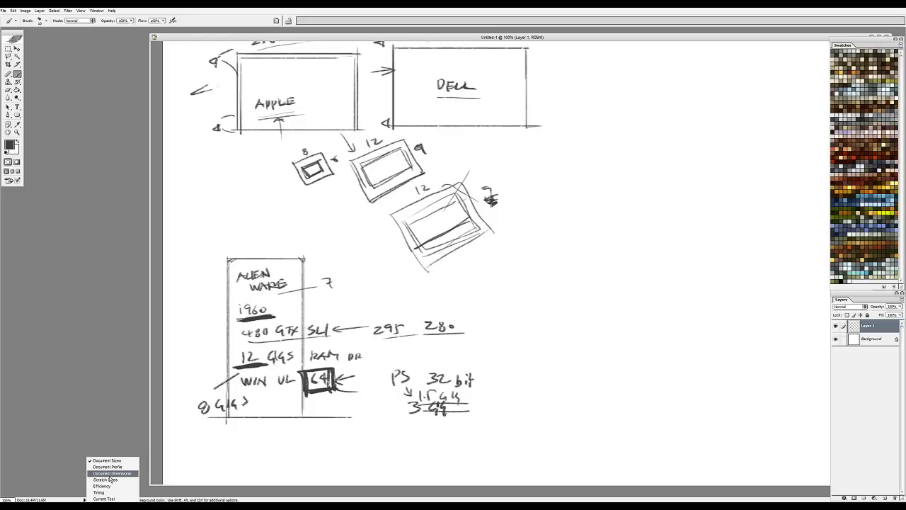
pyautogui.click(92, 465)
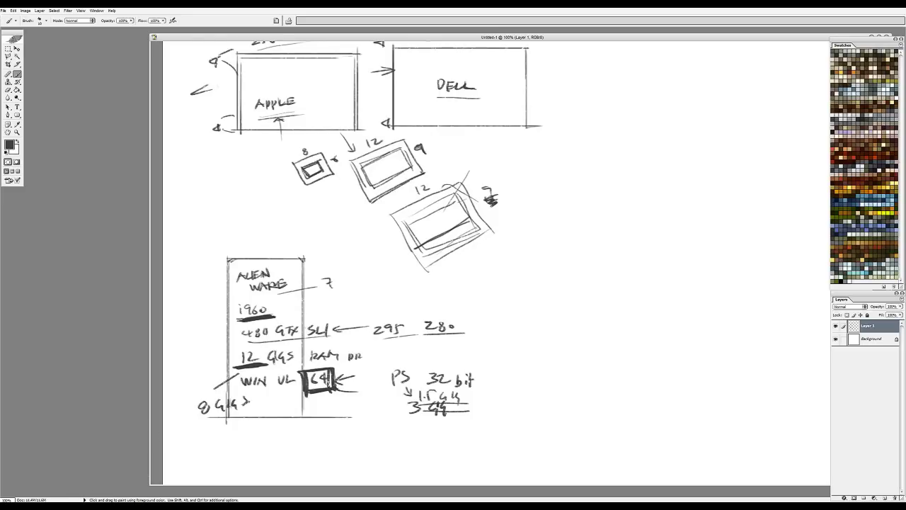
pyautogui.moveTo(233, 371); pyautogui.dragTo(238, 377)
# Step: Sketch a laptop, a base box and a screen, to the right of the 295 280 notes
pyautogui.scroll(-1, 364, 258)
pyautogui.moveTo(303, 364)
pyautogui.mouseDown()
pyautogui.moveTo(304, 253)
pyautogui.moveTo(230, 253)
pyautogui.mouseUp()
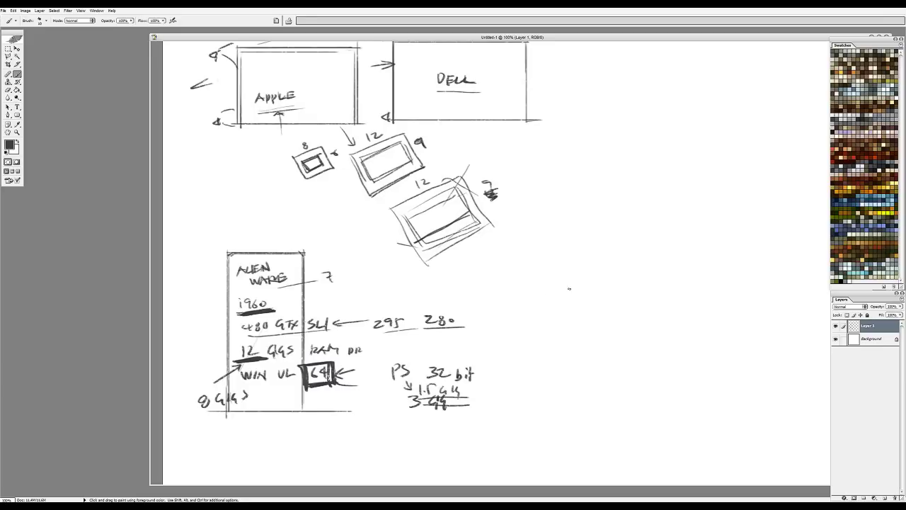
pyautogui.moveTo(569, 288)
pyautogui.mouseDown()
pyautogui.moveTo(508, 309)
pyautogui.moveTo(524, 338)
pyautogui.moveTo(575, 289)
pyautogui.moveTo(591, 320)
pyautogui.moveTo(529, 356)
pyautogui.moveTo(567, 289)
pyautogui.moveTo(598, 323)
pyautogui.moveTo(531, 345)
pyautogui.moveTo(569, 285)
pyautogui.moveTo(572, 250)
pyautogui.moveTo(505, 267)
pyautogui.moveTo(505, 310)
pyautogui.mouseUp()
pyautogui.moveTo(508, 271)
pyautogui.mouseDown()
pyautogui.moveTo(512, 300)
pyautogui.moveTo(563, 256)
pyautogui.moveTo(564, 290)
pyautogui.mouseUp()
pyautogui.moveTo(560, 290)
pyautogui.mouseDown()
pyautogui.moveTo(561, 257)
pyautogui.moveTo(524, 309)
pyautogui.mouseUp()
pyautogui.moveTo(524, 309)
pyautogui.mouseDown()
pyautogui.moveTo(540, 343)
pyautogui.moveTo(599, 312)
pyautogui.mouseUp()
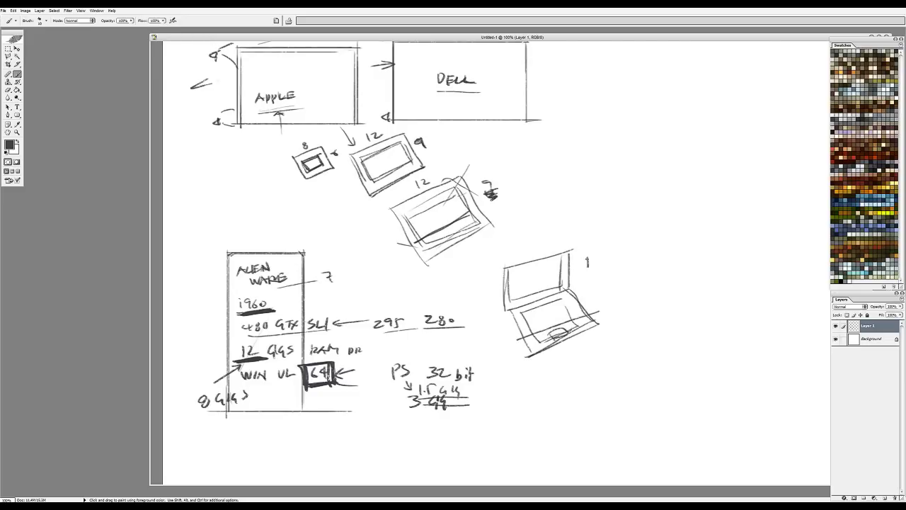
# Step: Label the laptop 'DELL 6400M', retracing the 4 bolder
pyautogui.moveTo(587, 257); pyautogui.dragTo(588, 265)
pyautogui.moveTo(599, 258); pyautogui.dragTo(605, 265)
pyautogui.moveTo(608, 256)
pyautogui.mouseDown()
pyautogui.moveTo(614, 264)
pyautogui.moveTo(643, 261)
pyautogui.mouseUp()
pyautogui.moveTo(654, 254); pyautogui.dragTo(659, 262)
pyautogui.moveTo(656, 256)
pyautogui.mouseDown()
pyautogui.moveTo(657, 267)
pyautogui.moveTo(666, 259)
pyautogui.moveTo(691, 264)
pyautogui.moveTo(660, 261)
pyautogui.mouseUp()
pyautogui.moveTo(658, 253)
pyautogui.mouseDown()
pyautogui.moveTo(661, 267)
pyautogui.moveTo(690, 270)
pyautogui.mouseUp()
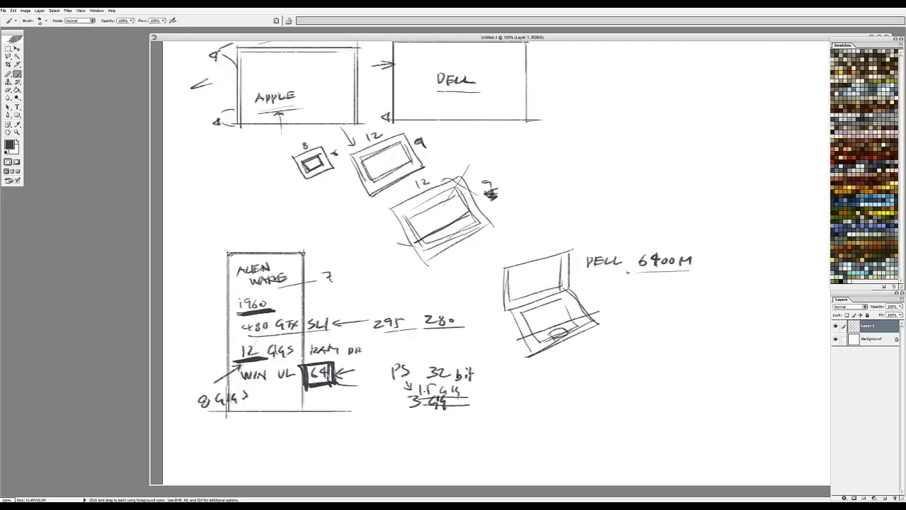
# Step: Write the 2,500–3,000 price under DELL 6400M and turn Alienware's 7 into 7,00k, underlining both
pyautogui.moveTo(607, 279)
pyautogui.mouseDown()
pyautogui.moveTo(598, 289)
pyautogui.moveTo(610, 300)
pyautogui.moveTo(700, 297)
pyautogui.mouseUp()
pyautogui.moveTo(599, 289); pyautogui.dragTo(598, 305)
pyautogui.moveTo(352, 271); pyautogui.dragTo(353, 278)
pyautogui.moveTo(337, 278)
pyautogui.mouseDown()
pyautogui.moveTo(335, 287)
pyautogui.moveTo(369, 279)
pyautogui.mouseUp()
pyautogui.moveTo(322, 286); pyautogui.dragTo(390, 284)
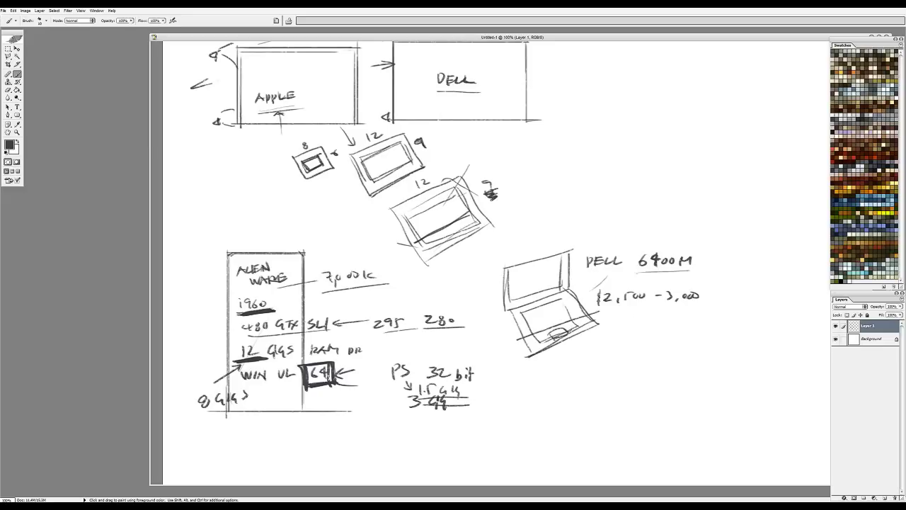
pyautogui.moveTo(591, 304); pyautogui.dragTo(719, 303)
# Step: Write '3700M 1GIG' below the Dell price
pyautogui.scroll(-1, 488, 269)
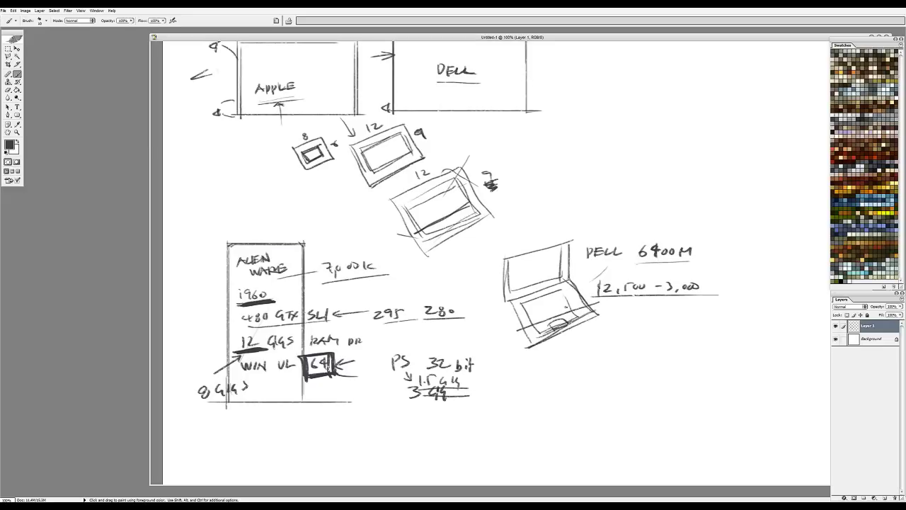
pyautogui.moveTo(595, 334)
pyautogui.mouseDown()
pyautogui.moveTo(596, 344)
pyautogui.moveTo(619, 337)
pyautogui.mouseUp()
pyautogui.moveTo(629, 336)
pyautogui.mouseDown()
pyautogui.moveTo(647, 344)
pyautogui.moveTo(630, 354)
pyautogui.moveTo(668, 347)
pyautogui.mouseUp()
pyautogui.click(637, 342)
pyautogui.moveTo(681, 337)
pyautogui.mouseDown()
pyautogui.moveTo(678, 345)
pyautogui.moveTo(718, 347)
pyautogui.mouseUp()
pyautogui.moveTo(721, 339)
pyautogui.mouseDown()
pyautogui.moveTo(748, 347)
pyautogui.moveTo(719, 350)
pyautogui.mouseUp()
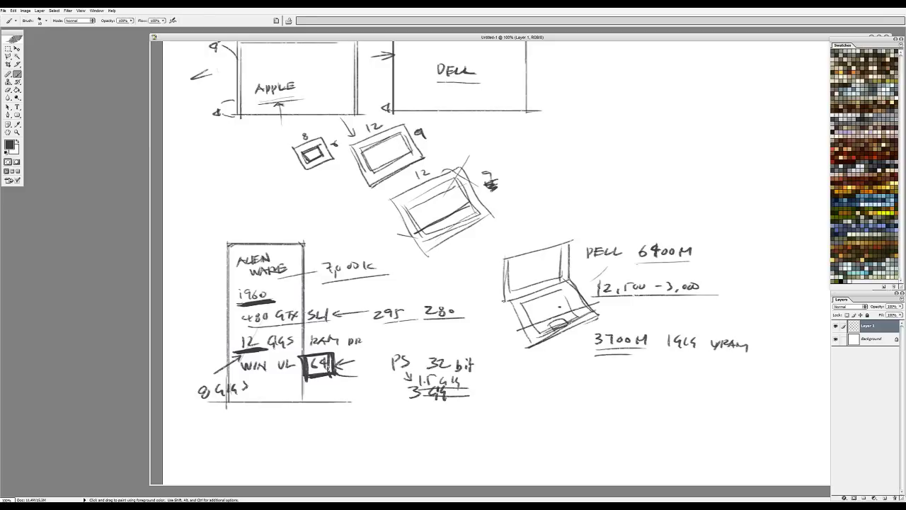
# Step: Write '1920 x 1200' with an arrow to the laptop, followed by 17"
pyautogui.moveTo(552, 211)
pyautogui.mouseDown()
pyautogui.moveTo(553, 222)
pyautogui.moveTo(573, 218)
pyautogui.mouseUp()
pyautogui.moveTo(578, 212); pyautogui.dragTo(598, 216)
pyautogui.moveTo(597, 208); pyautogui.dragTo(591, 215)
pyautogui.moveTo(605, 206); pyautogui.dragTo(617, 215)
pyautogui.moveTo(620, 215); pyautogui.dragTo(622, 210)
pyautogui.moveTo(630, 208)
pyautogui.mouseDown()
pyautogui.moveTo(564, 251)
pyautogui.moveTo(571, 248)
pyautogui.mouseUp()
pyautogui.click(643, 210)
pyautogui.moveTo(660, 206); pyautogui.dragTo(667, 215)
pyautogui.moveTo(674, 203); pyautogui.dragTo(675, 207)
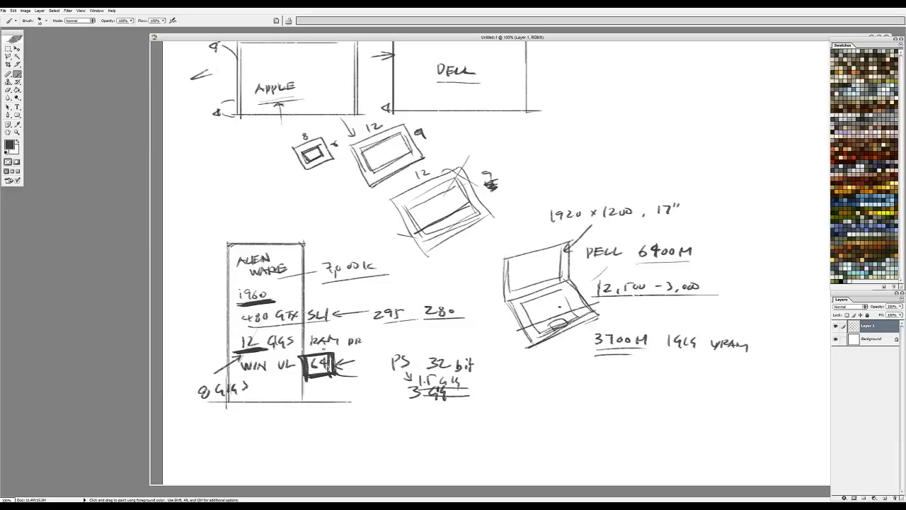
# Step: Draw a box around the 7,00k price, undoing an attempt to darken the 64 box
pyautogui.moveTo(323, 349); pyautogui.dragTo(335, 369)
pyautogui.hotkey('ctrl', 'z')
pyautogui.moveTo(320, 283)
pyautogui.mouseDown()
pyautogui.moveTo(391, 253)
pyautogui.moveTo(315, 248)
pyautogui.moveTo(320, 285)
pyautogui.mouseUp()
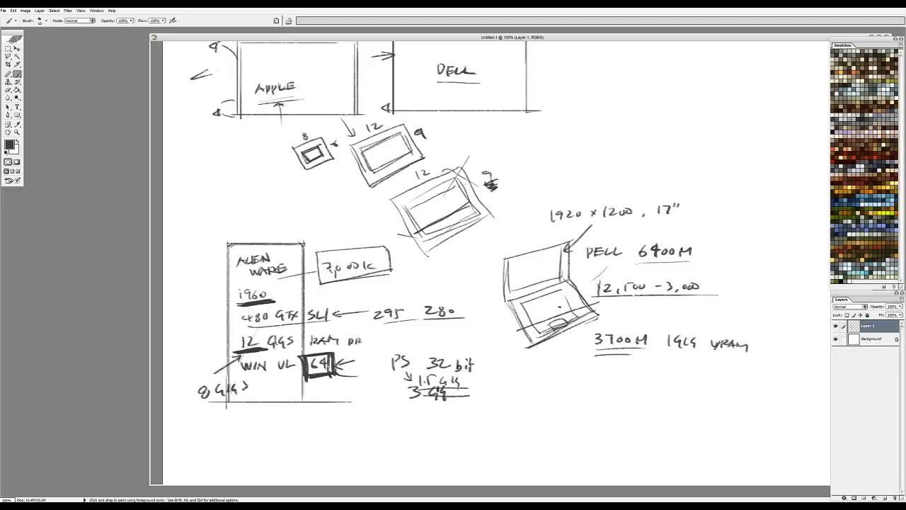
# Step: Write '10,000 +' above 295 280, darken the laptop's top edge, and add 3,500 under the Dell price
pyautogui.moveTo(377, 287); pyautogui.dragTo(379, 298)
pyautogui.moveTo(386, 288); pyautogui.dragTo(392, 298)
pyautogui.moveTo(404, 288); pyautogui.dragTo(403, 288)
pyautogui.moveTo(411, 288); pyautogui.dragTo(443, 288)
pyautogui.moveTo(438, 283); pyautogui.dragTo(437, 295)
pyautogui.moveTo(510, 259); pyautogui.dragTo(570, 242)
pyautogui.moveTo(676, 309)
pyautogui.mouseDown()
pyautogui.moveTo(774, 319)
pyautogui.moveTo(668, 322)
pyautogui.mouseUp()
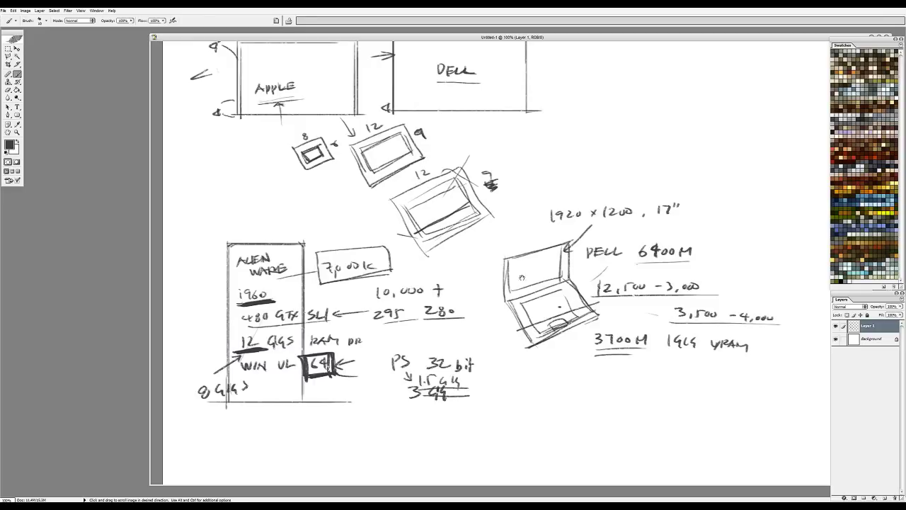
# Step: Draw a line linking Alienware to the laptop and retrace the tilted 12 tablet
pyautogui.moveTo(538, 225)
pyautogui.mouseDown()
pyautogui.moveTo(537, 289)
pyautogui.moveTo(526, 315)
pyautogui.mouseUp()
pyautogui.moveTo(507, 405)
pyautogui.mouseDown()
pyautogui.moveTo(507, 285)
pyautogui.moveTo(495, 383)
pyautogui.moveTo(396, 378)
pyautogui.moveTo(379, 259)
pyautogui.mouseUp()
pyautogui.moveTo(264, 312); pyautogui.dragTo(548, 323)
pyautogui.moveTo(548, 322); pyautogui.dragTo(548, 439)
pyautogui.moveTo(352, 314)
pyautogui.mouseDown()
pyautogui.moveTo(409, 327)
pyautogui.moveTo(414, 280)
pyautogui.moveTo(457, 297)
pyautogui.moveTo(450, 305)
pyautogui.mouseUp()
# Step: Mark the tablets with a circled 3 and a circled 4
pyautogui.moveTo(447, 289); pyautogui.dragTo(444, 292)
pyautogui.moveTo(517, 290); pyautogui.dragTo(523, 305)
pyautogui.moveTo(524, 286); pyautogui.dragTo(527, 287)
pyautogui.moveTo(540, 301); pyautogui.dragTo(524, 308)
pyautogui.moveTo(509, 313); pyautogui.dragTo(451, 322)
# Step: Undo the stray stroke and retrace the box around 7,000k bolder
pyautogui.hotkey('ctrl', 'z')
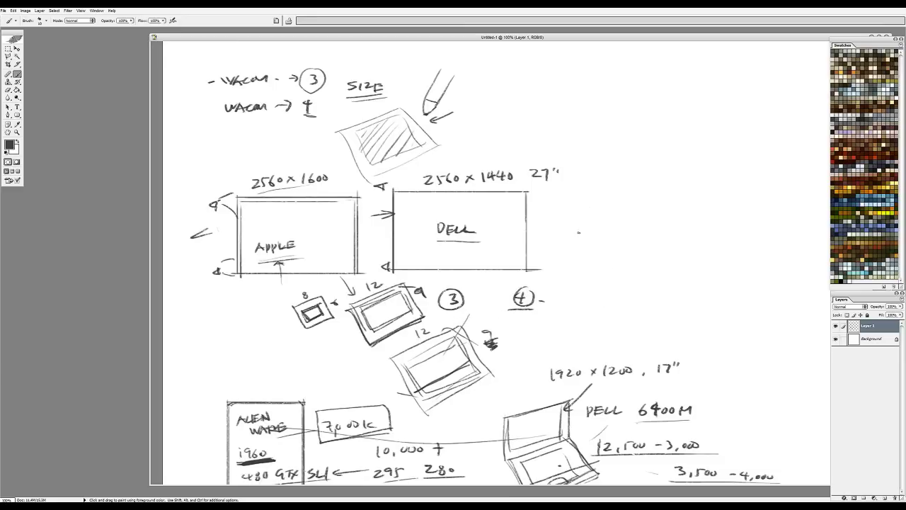
pyautogui.moveTo(471, 212); pyautogui.dragTo(472, 145)
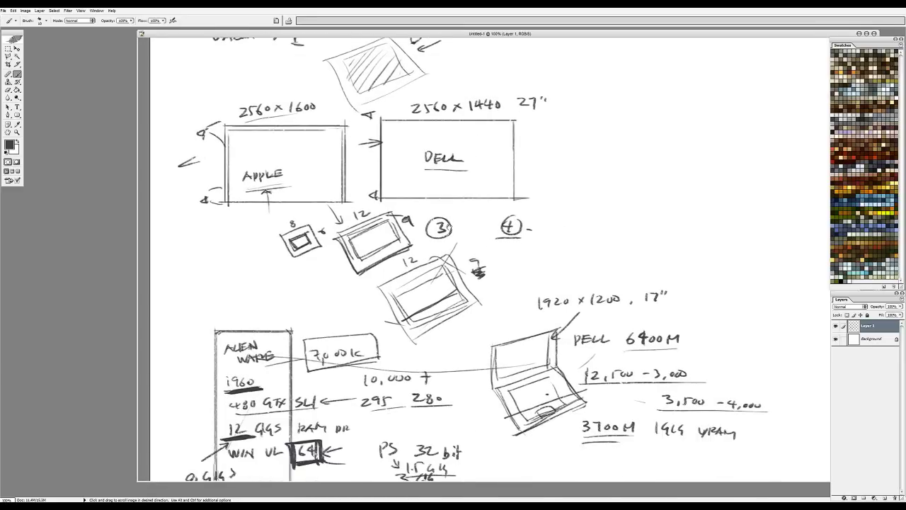
pyautogui.moveTo(449, 228); pyautogui.dragTo(471, 320)
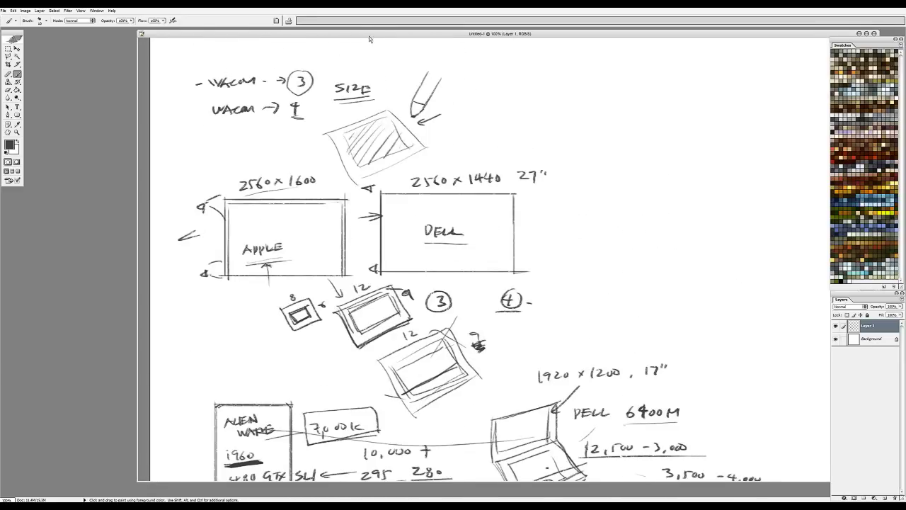
pyautogui.scroll(-5, 373, 154)
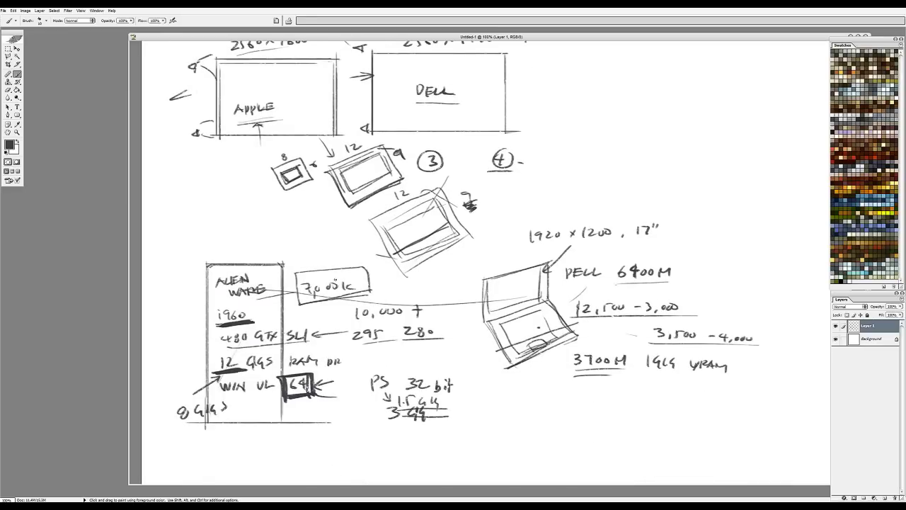
pyautogui.moveTo(311, 271); pyautogui.dragTo(367, 291)
pyautogui.moveTo(305, 308)
pyautogui.mouseDown()
pyautogui.moveTo(372, 290)
pyautogui.moveTo(296, 273)
pyautogui.mouseUp()
pyautogui.moveTo(298, 275); pyautogui.dragTo(304, 312)
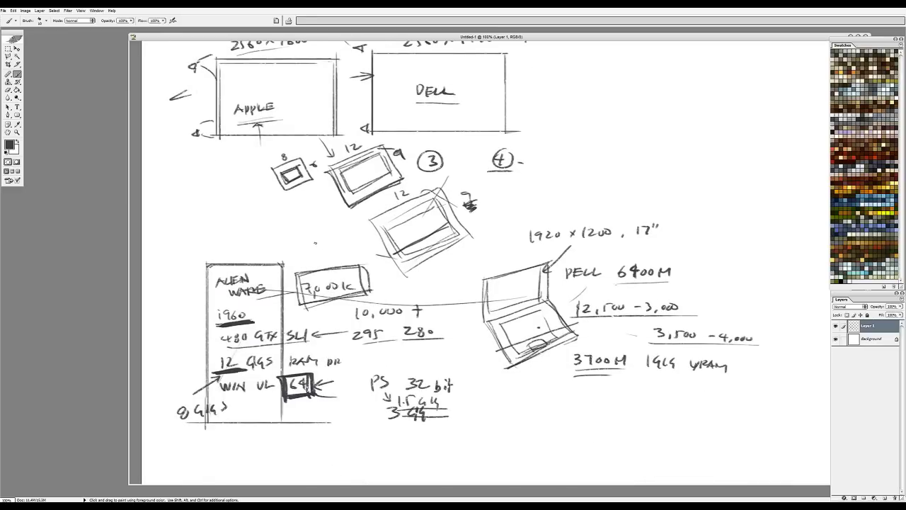
# Step: Write 580 beneath 295 280, discarding a 1,000 note, then open the Windows Start menu
pyautogui.moveTo(313, 240); pyautogui.dragTo(314, 252)
pyautogui.moveTo(320, 248); pyautogui.dragTo(330, 239)
pyautogui.moveTo(341, 236); pyautogui.dragTo(362, 248)
pyautogui.hotkey('ctrl', 'alt', 'z')
pyautogui.hotkey('ctrl', 'alt', 'z')
pyautogui.hotkey('ctrl', 'alt', 'z')
pyautogui.hotkey('ctrl', 'alt', 'z')
pyautogui.hotkey('ctrl', 'alt', 'z')
pyautogui.moveTo(375, 352); pyautogui.dragTo(374, 365)
pyautogui.moveTo(375, 351); pyautogui.dragTo(398, 354)
pyautogui.moveTo(172, 36); pyautogui.dragTo(151, 34)
pyautogui.press('super')
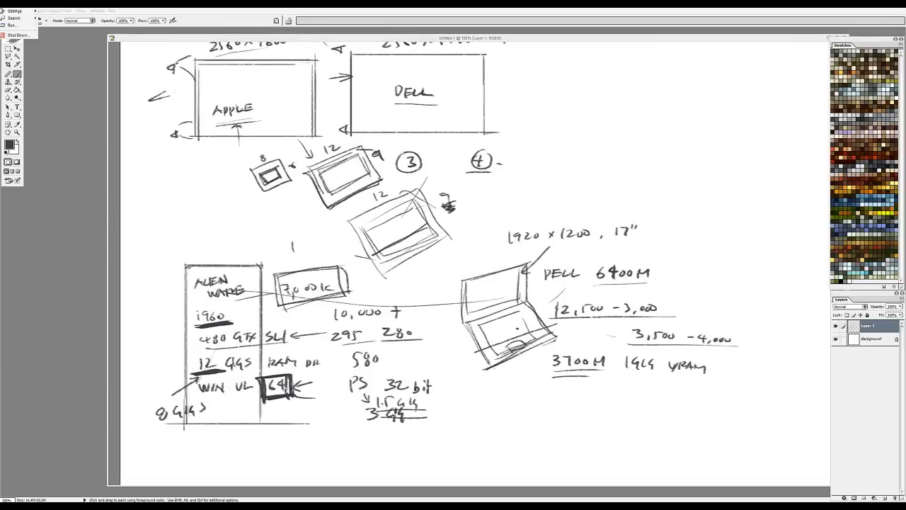
# Step: Open Wacom Tablet Properties from the Control Panel and close the Control Panel window
pyautogui.moveTo(21, 11)
pyautogui.click(58, 11)
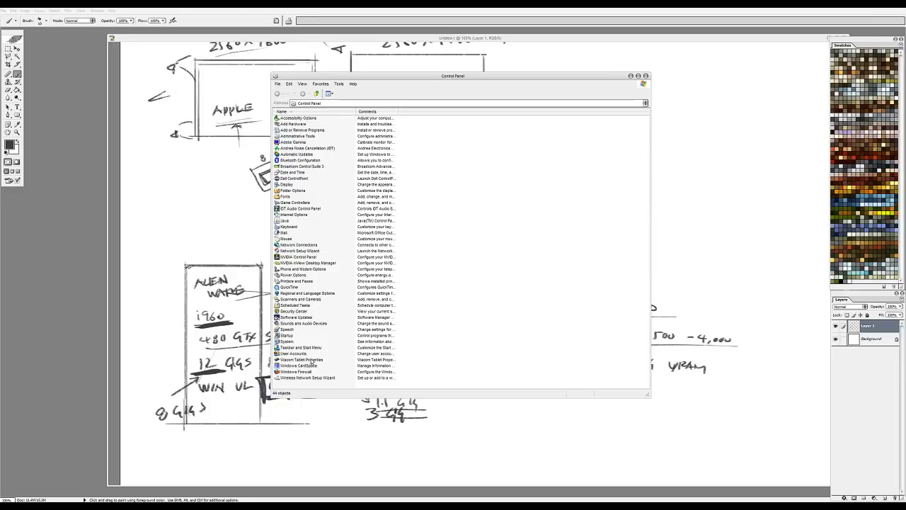
pyautogui.doubleClick(301, 359)
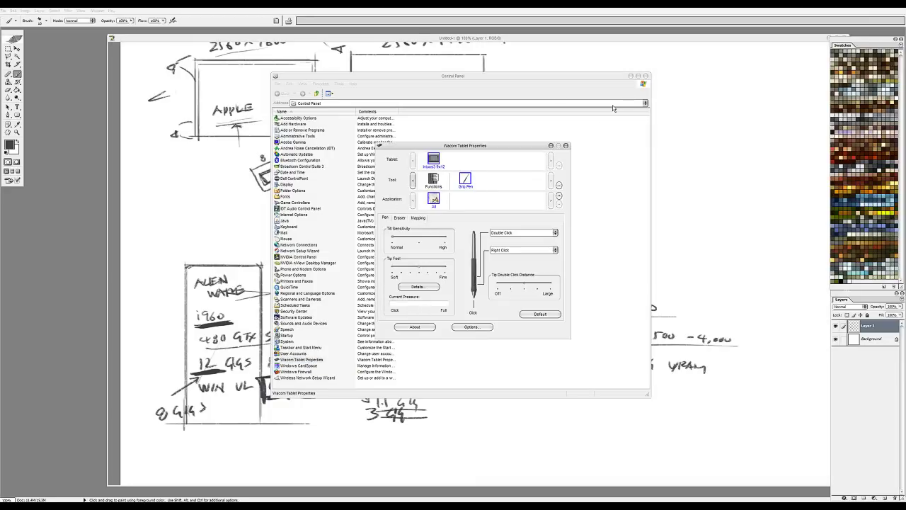
pyautogui.click(645, 76)
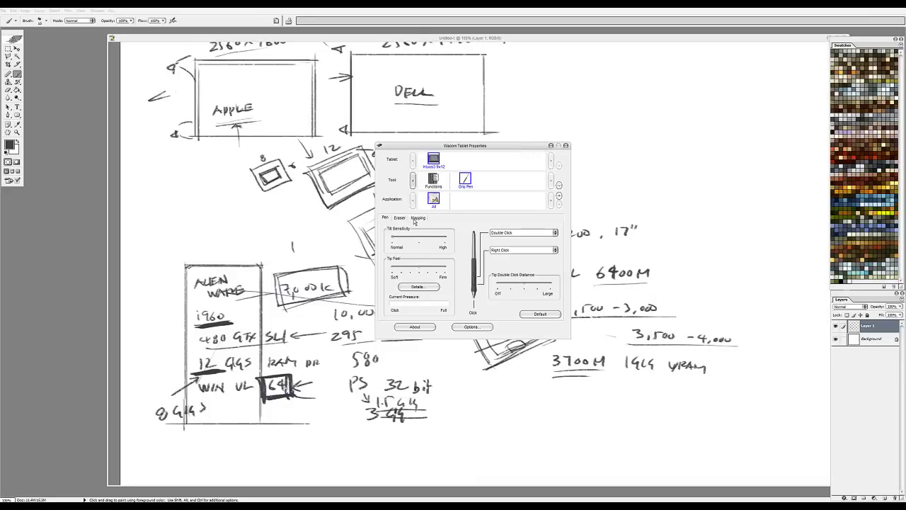
# Step: Map the pen's screen area to Monitor 1 with Force Proportions left ticked
pyautogui.click(417, 220)
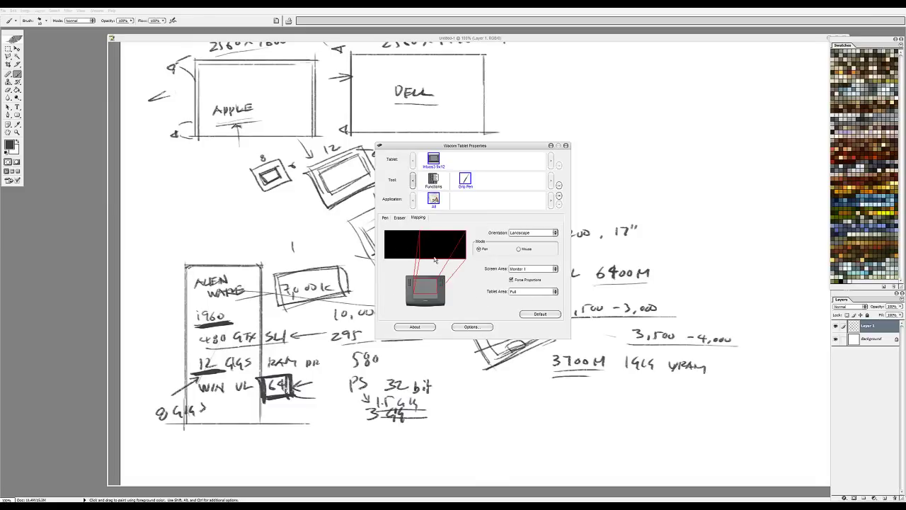
pyautogui.click(524, 268)
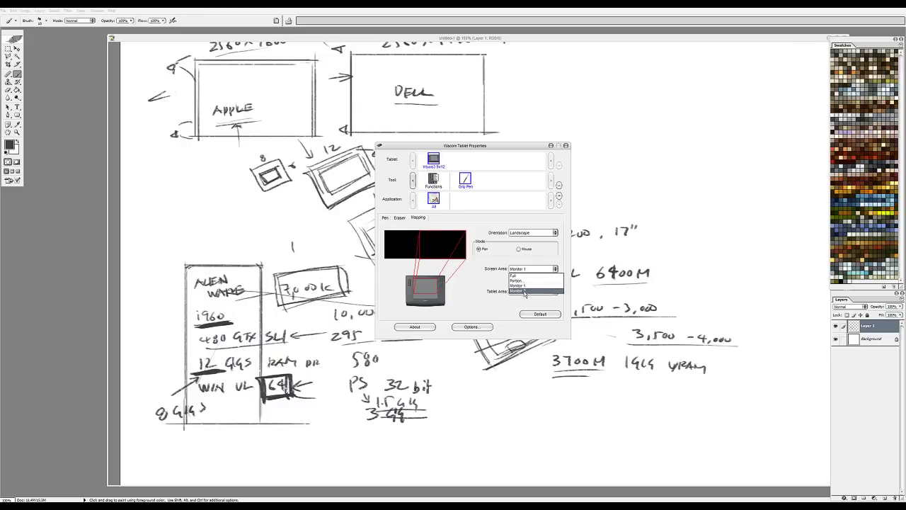
pyautogui.click(523, 285)
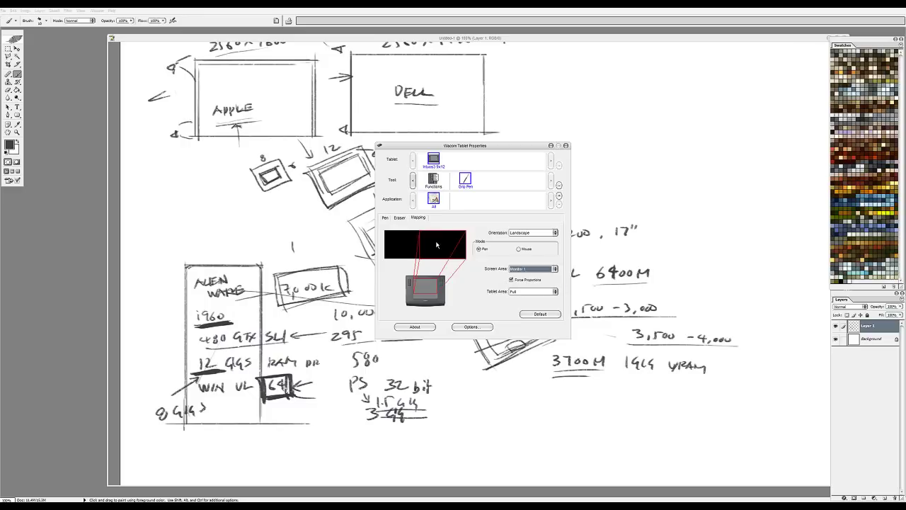
pyautogui.click(512, 281)
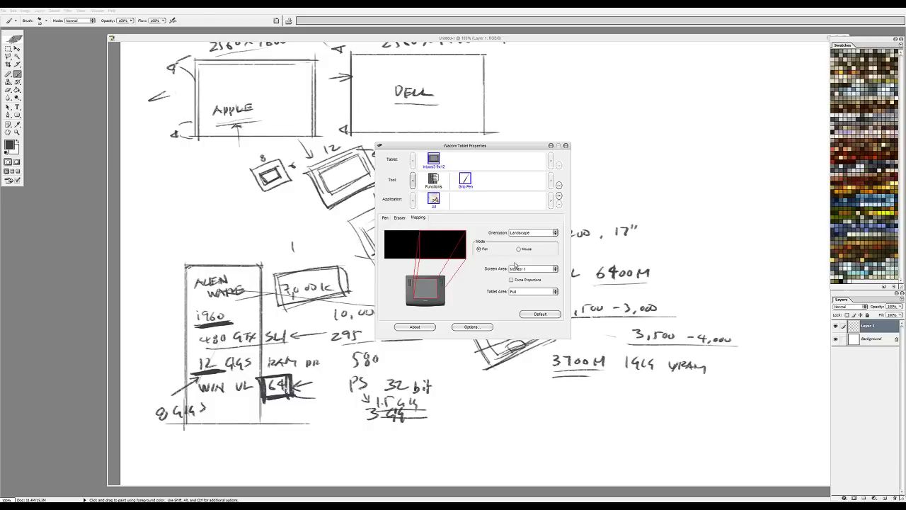
pyautogui.click(512, 281)
# Step: Review the Wacom settings for pen buttons, ExpressKeys, mapping and tip feel
pyautogui.click(385, 219)
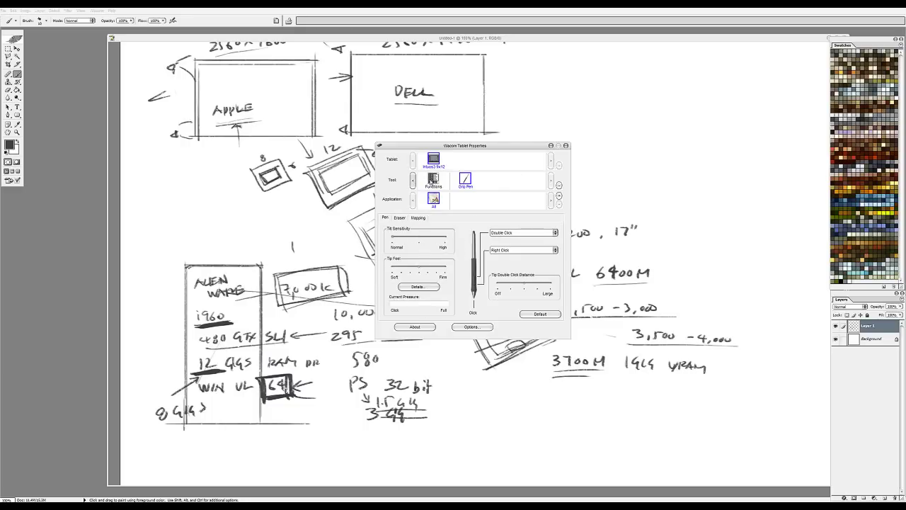
pyautogui.click(431, 180)
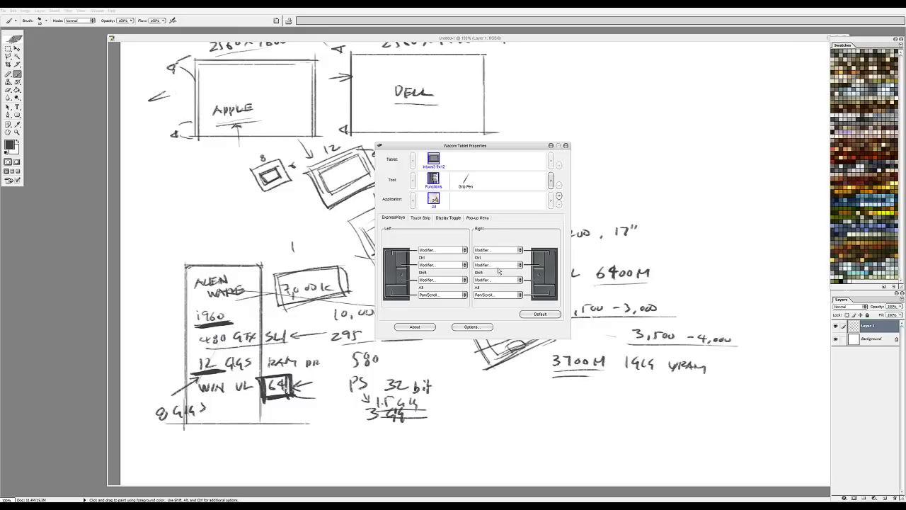
pyautogui.click(455, 219)
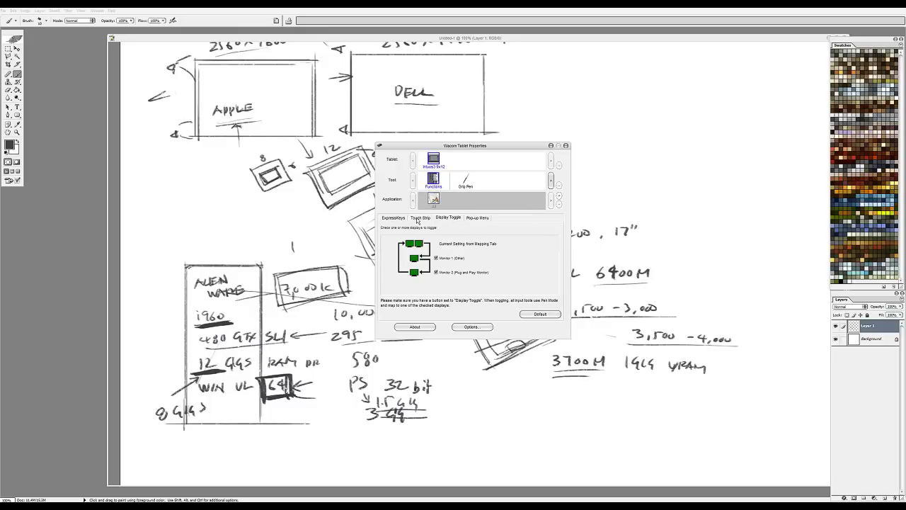
pyautogui.click(477, 218)
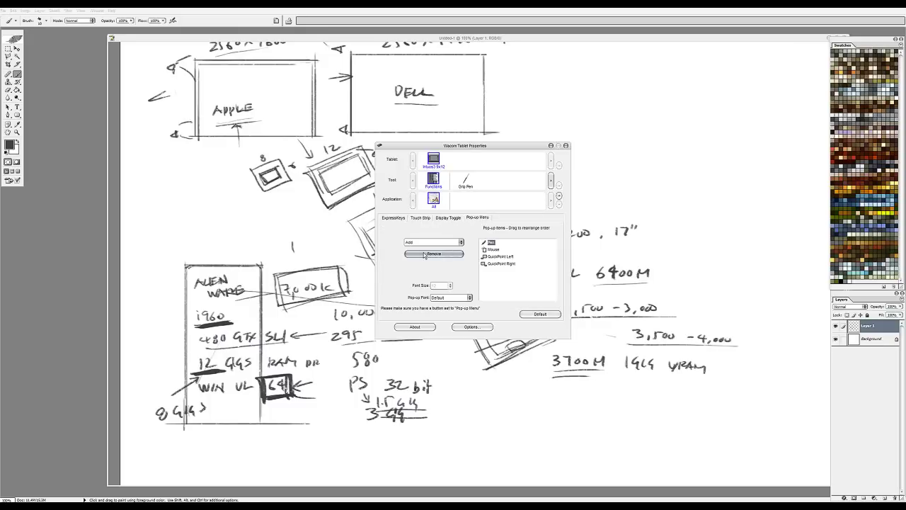
pyautogui.click(399, 218)
pyautogui.click(464, 179)
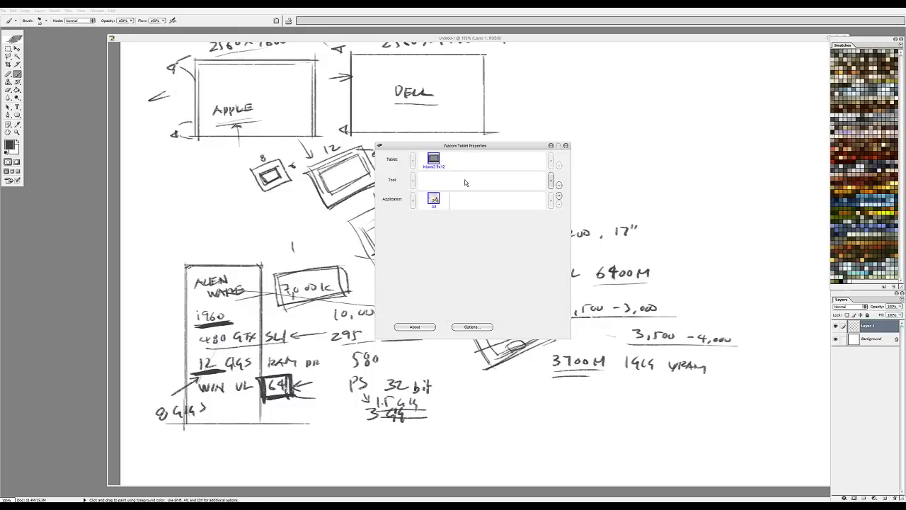
pyautogui.click(420, 219)
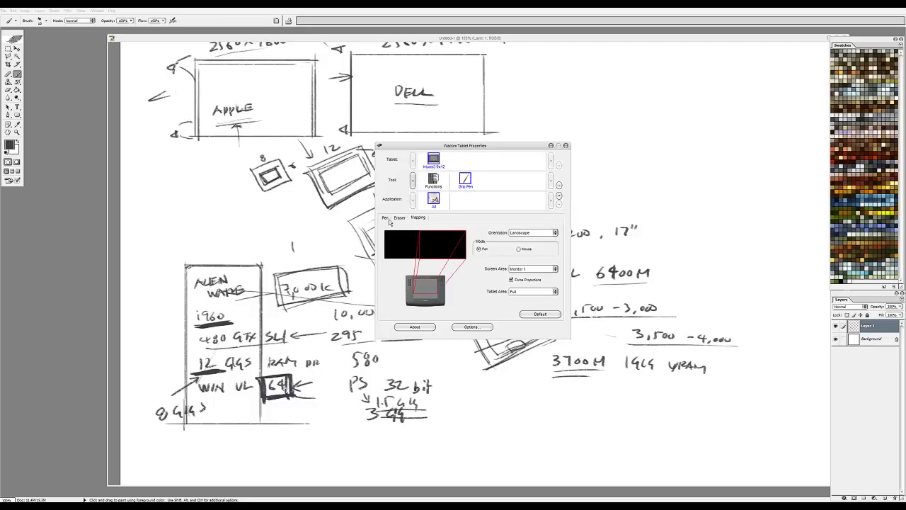
pyautogui.click(391, 218)
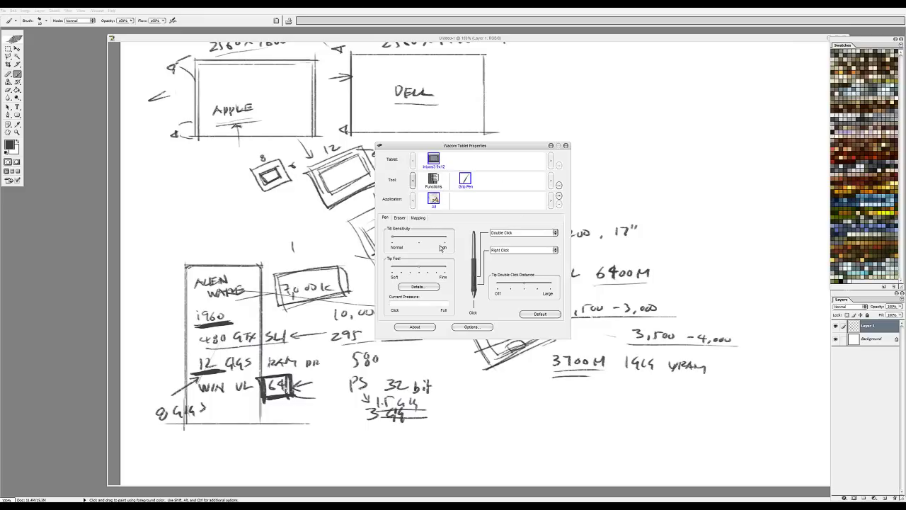
# Step: Close the tablet settings, discard the sketch unsaved, and start File > New
pyautogui.click(566, 146)
pyautogui.hotkey('ctrl', '-')
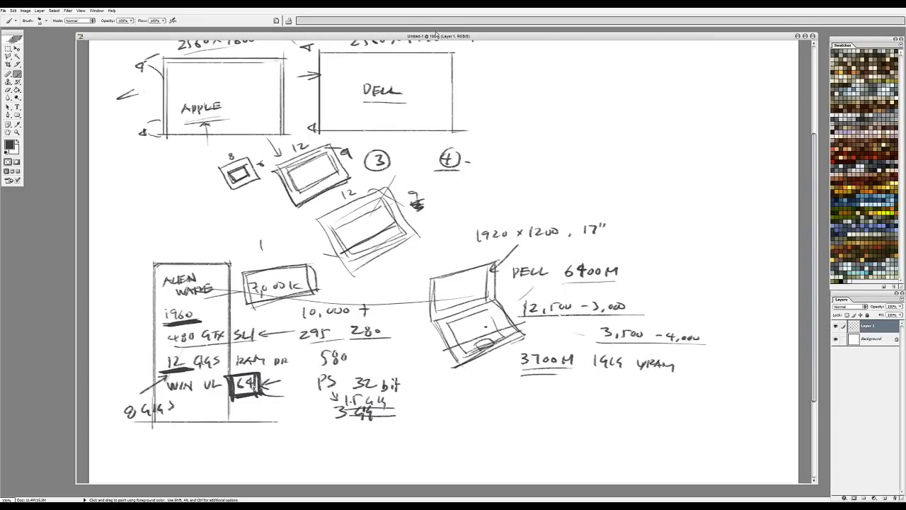
pyautogui.hotkey('ctrl', '+')
pyautogui.click(813, 36)
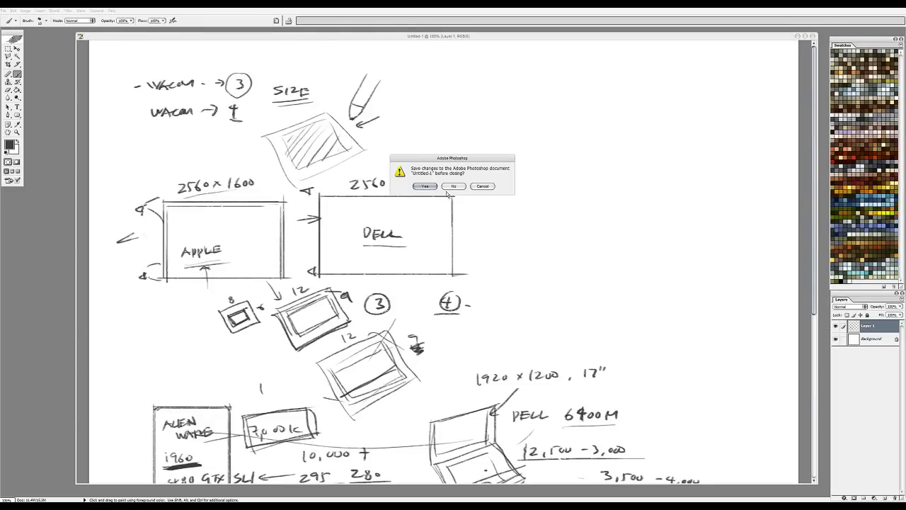
pyautogui.click(454, 186)
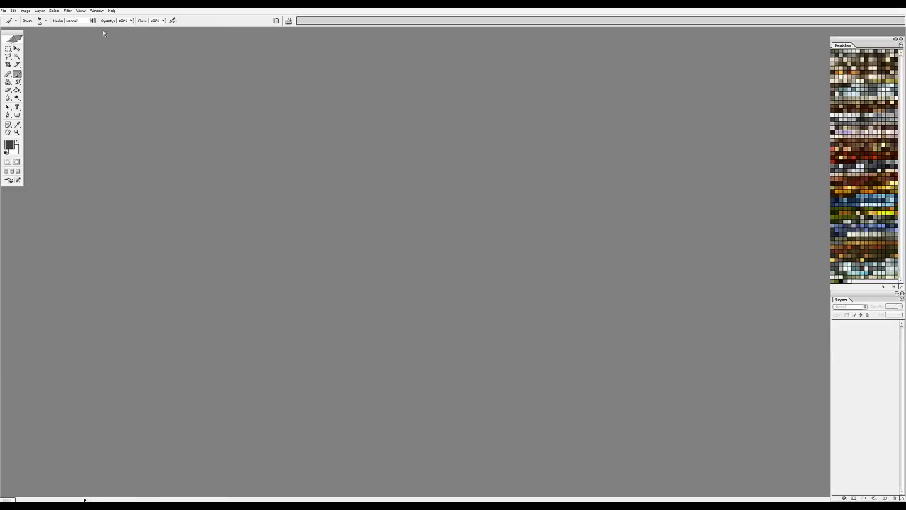
pyautogui.click(4, 10)
pyautogui.click(16, 17)
# Step: Create the blank document, centre and enlarge its window, and choose the 45 px hard round brush
pyautogui.click(575, 162)
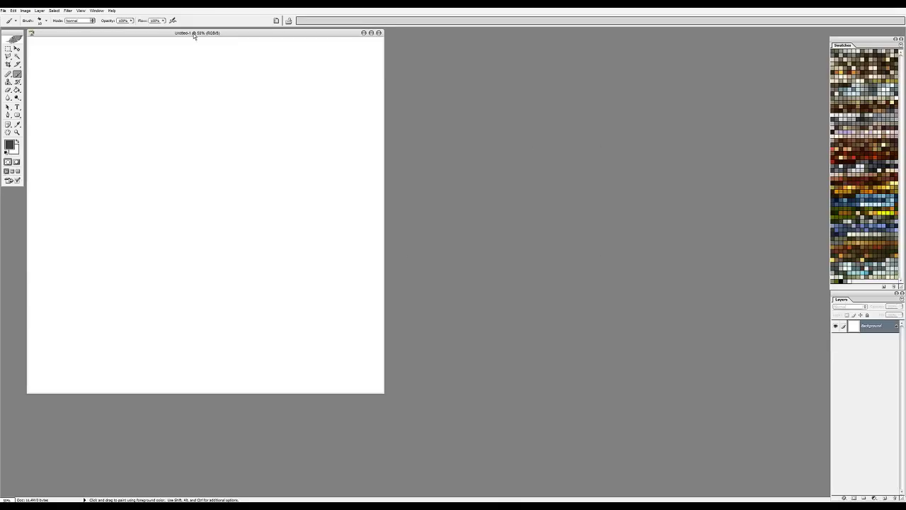
pyautogui.moveTo(194, 35); pyautogui.dragTo(408, 73)
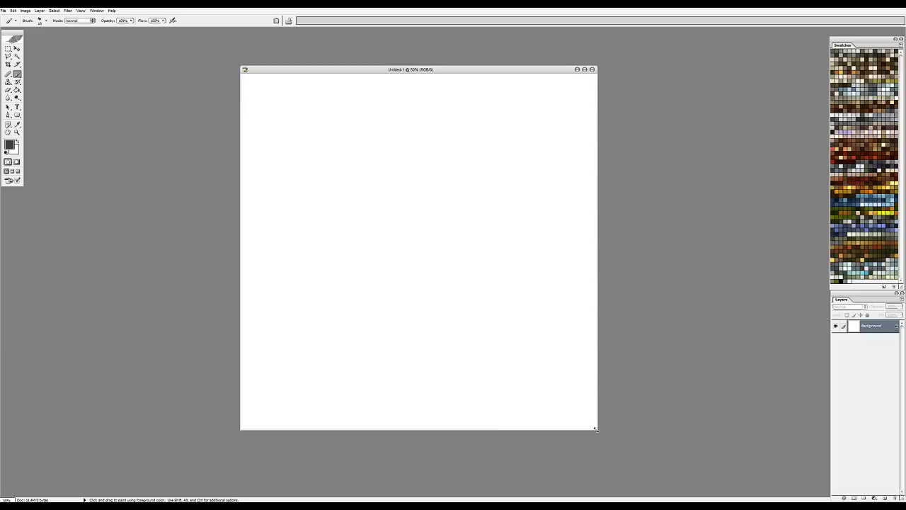
pyautogui.moveTo(597, 429); pyautogui.dragTo(763, 492)
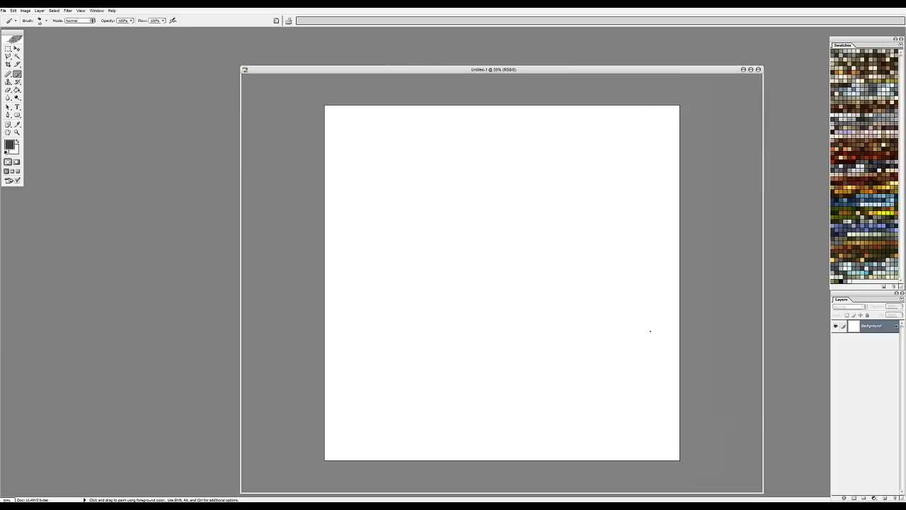
pyautogui.moveTo(427, 70); pyautogui.dragTo(402, 61)
pyautogui.rightClick(498, 198)
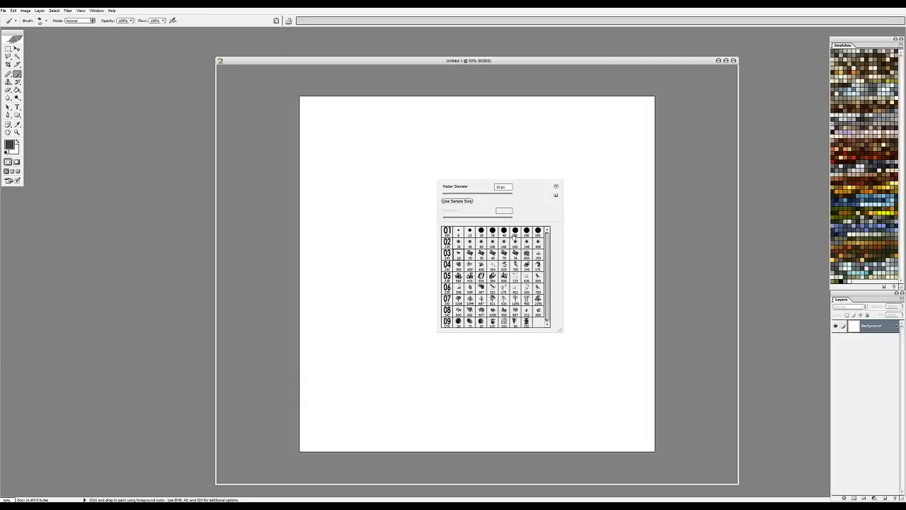
pyautogui.click(503, 230)
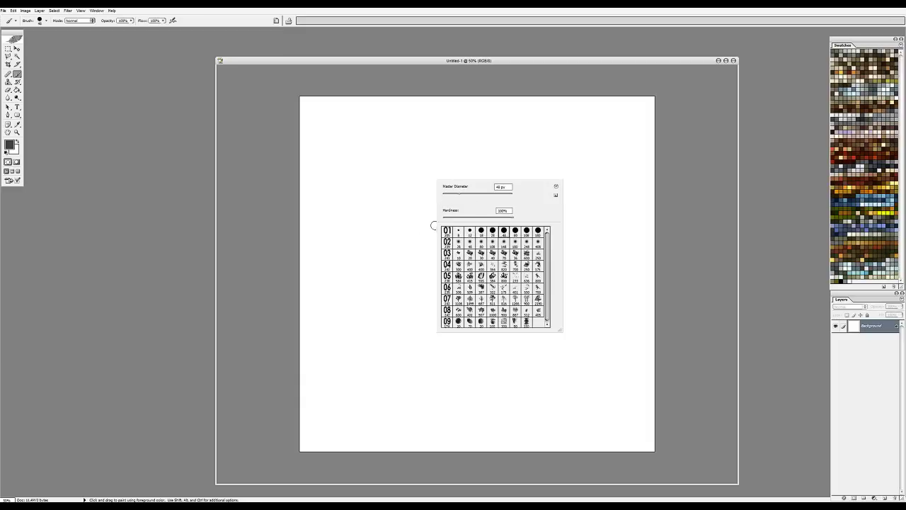
# Step: Open and enlarge the Brushes panel, then enable Shape Dynamics with size on Pen Pressure
pyautogui.click(96, 10)
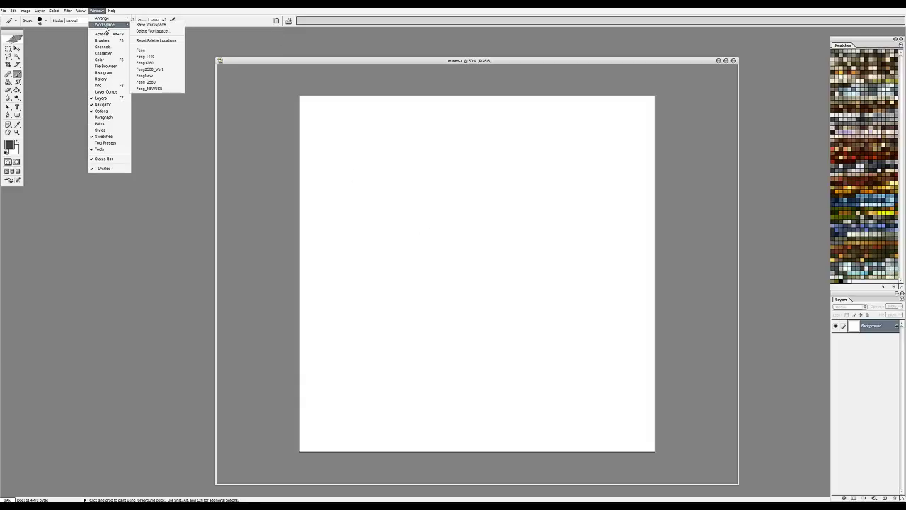
pyautogui.click(110, 42)
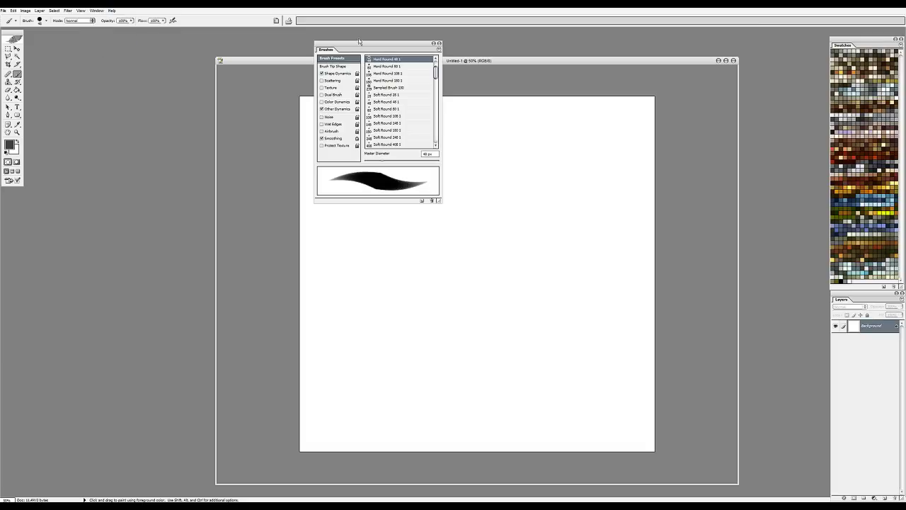
pyautogui.moveTo(351, 44); pyautogui.dragTo(362, 70)
pyautogui.moveTo(451, 225); pyautogui.dragTo(461, 253)
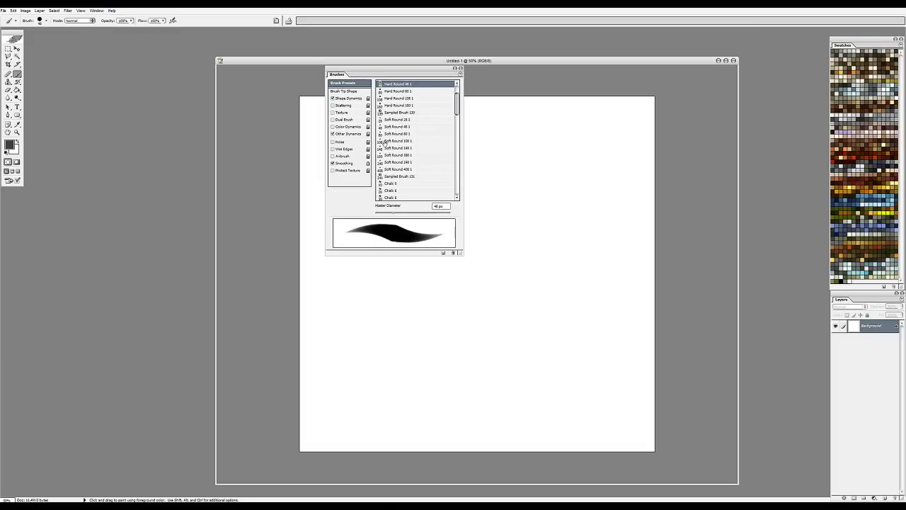
pyautogui.moveTo(331, 74); pyautogui.dragTo(339, 96)
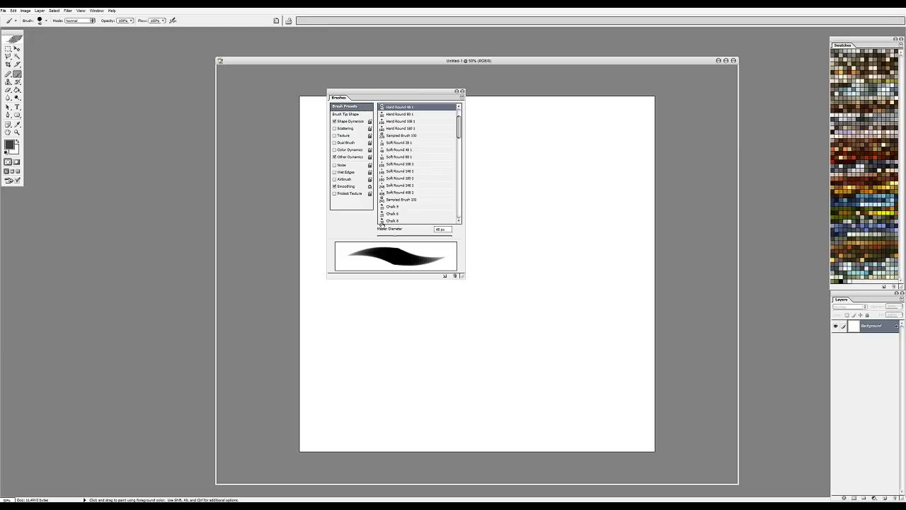
pyautogui.click(334, 122)
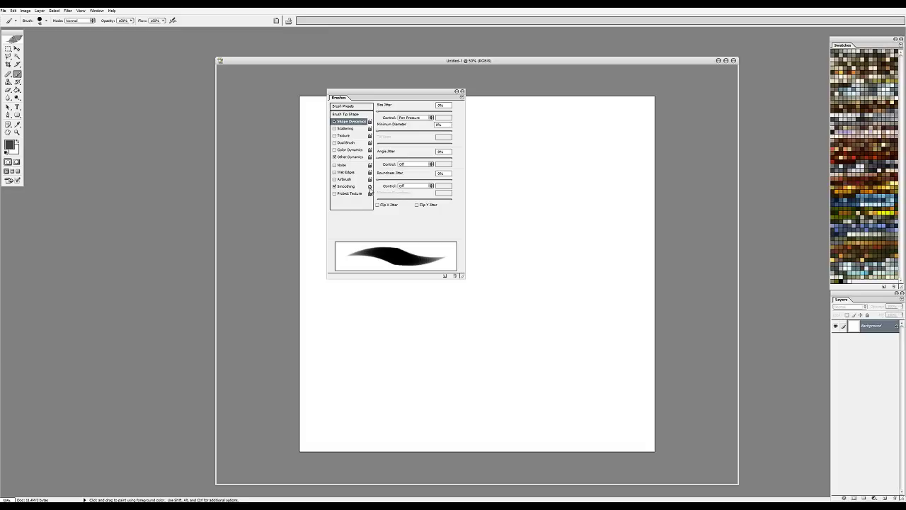
# Step: Paint a dark circle on the canvas and zoom in on it to 100%
pyautogui.moveTo(549, 165)
pyautogui.mouseDown()
pyautogui.moveTo(521, 183)
pyautogui.moveTo(520, 224)
pyautogui.moveTo(534, 233)
pyautogui.mouseUp()
pyautogui.hotkey('ctrl', 'z')
pyautogui.moveTo(501, 192)
pyautogui.mouseDown()
pyautogui.moveTo(541, 161)
pyautogui.moveTo(504, 177)
pyautogui.moveTo(534, 156)
pyautogui.mouseUp()
pyautogui.press('z')
pyautogui.click(537, 170)
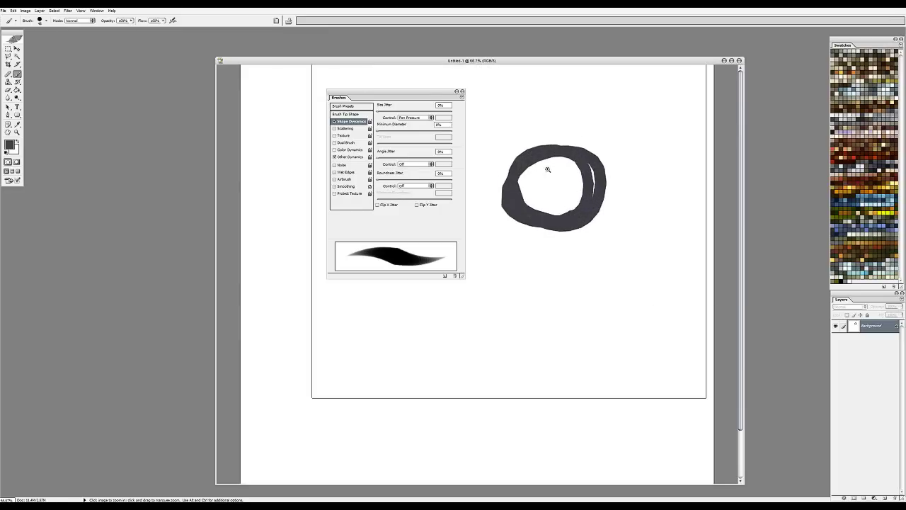
pyautogui.click(546, 170)
pyautogui.press('b')
# Step: Paint figure-eight loops, small circles, an arc and large rings around the first circle
pyautogui.moveTo(576, 202)
pyautogui.mouseDown()
pyautogui.moveTo(557, 212)
pyautogui.moveTo(598, 213)
pyautogui.moveTo(609, 181)
pyautogui.mouseUp()
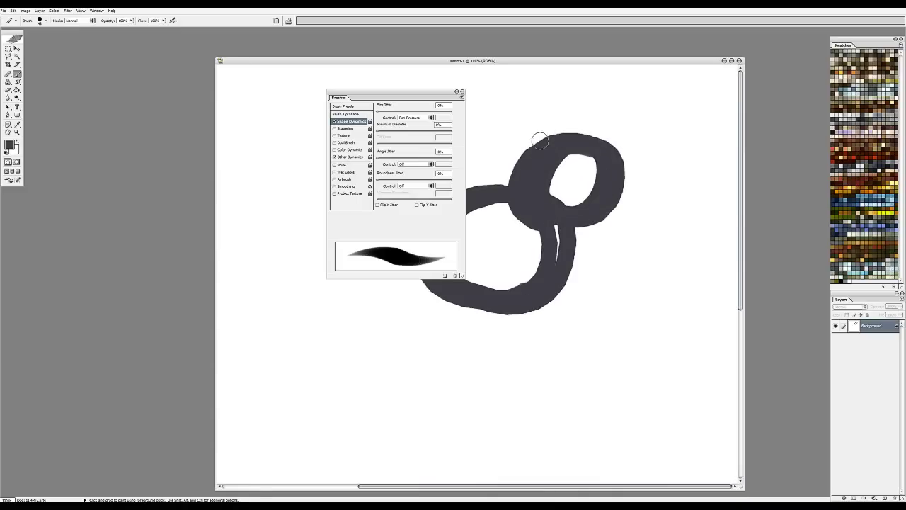
pyautogui.moveTo(567, 136)
pyautogui.mouseDown()
pyautogui.moveTo(502, 144)
pyautogui.moveTo(556, 141)
pyautogui.mouseUp()
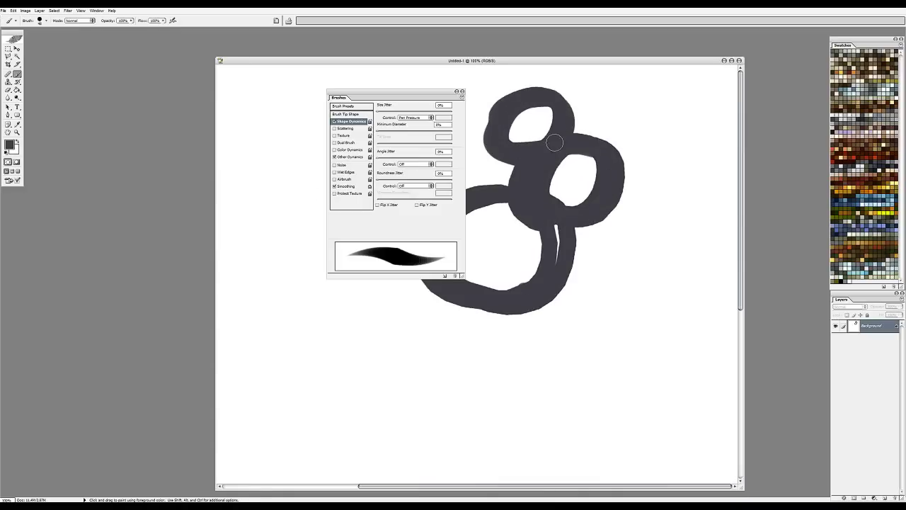
pyautogui.moveTo(652, 149)
pyautogui.mouseDown()
pyautogui.moveTo(694, 198)
pyautogui.moveTo(687, 152)
pyautogui.mouseUp()
pyautogui.moveTo(637, 213)
pyautogui.mouseDown()
pyautogui.moveTo(623, 272)
pyautogui.moveTo(588, 284)
pyautogui.moveTo(601, 269)
pyautogui.mouseUp()
pyautogui.moveTo(556, 312)
pyautogui.mouseDown()
pyautogui.moveTo(523, 346)
pyautogui.moveTo(525, 360)
pyautogui.moveTo(547, 357)
pyautogui.moveTo(504, 371)
pyautogui.moveTo(520, 369)
pyautogui.moveTo(520, 334)
pyautogui.moveTo(472, 360)
pyautogui.moveTo(485, 370)
pyautogui.moveTo(436, 338)
pyautogui.moveTo(447, 332)
pyautogui.moveTo(421, 367)
pyautogui.moveTo(414, 357)
pyautogui.moveTo(436, 367)
pyautogui.moveTo(420, 342)
pyautogui.moveTo(395, 359)
pyautogui.moveTo(421, 327)
pyautogui.moveTo(413, 316)
pyautogui.moveTo(400, 320)
pyautogui.moveTo(419, 340)
pyautogui.mouseUp()
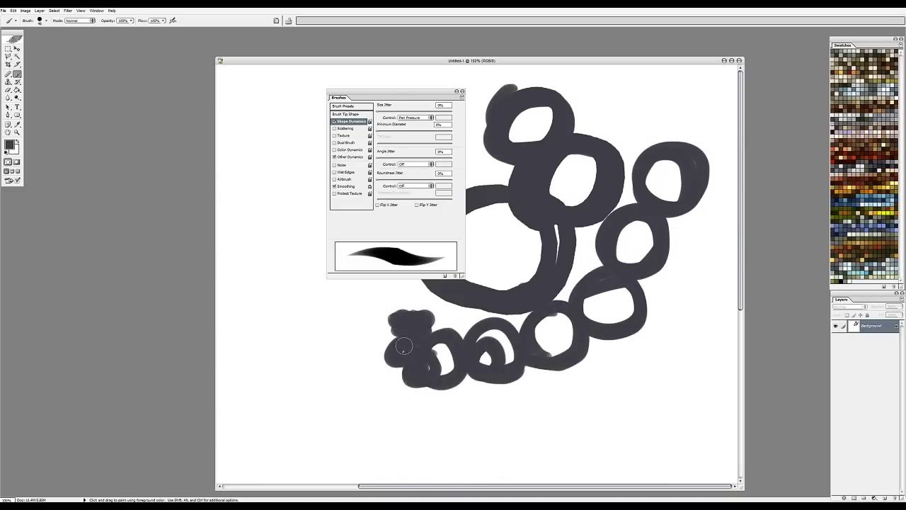
pyautogui.moveTo(573, 366)
pyautogui.mouseDown()
pyautogui.moveTo(601, 393)
pyautogui.moveTo(566, 354)
pyautogui.mouseUp()
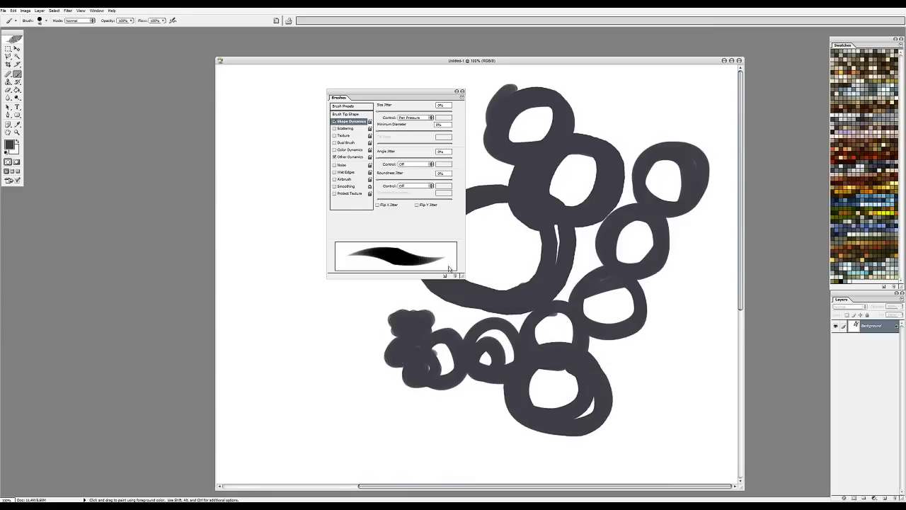
pyautogui.moveTo(672, 356)
pyautogui.mouseDown()
pyautogui.moveTo(680, 408)
pyautogui.moveTo(689, 395)
pyautogui.moveTo(637, 360)
pyautogui.moveTo(691, 369)
pyautogui.moveTo(633, 367)
pyautogui.mouseUp()
pyautogui.moveTo(602, 431)
pyautogui.mouseDown()
pyautogui.moveTo(629, 420)
pyautogui.moveTo(623, 453)
pyautogui.mouseUp()
pyautogui.moveTo(480, 262); pyautogui.dragTo(730, 486)
# Step: Magnify the stroke edges to 300%, pan across them, then zoom back out to see all rings
pyautogui.moveTo(404, 213); pyautogui.dragTo(729, 486)
pyautogui.moveTo(496, 289); pyautogui.dragTo(601, 315)
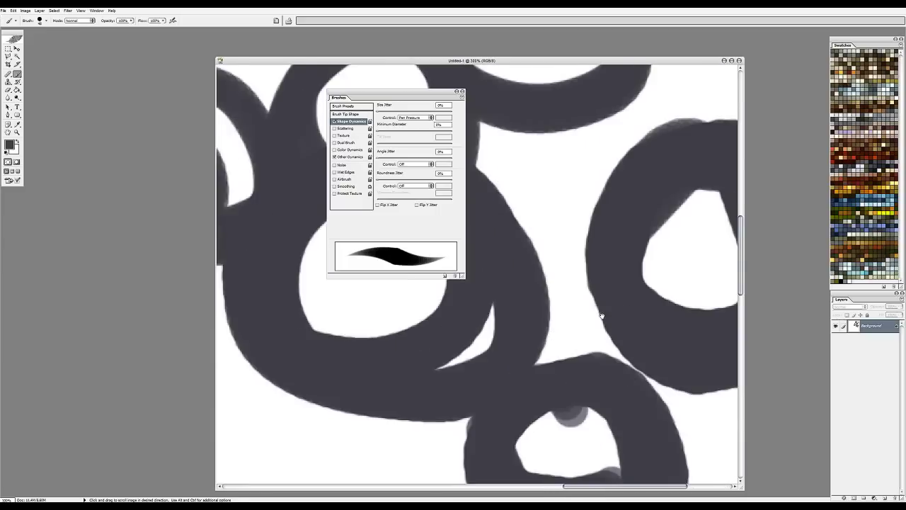
pyautogui.keyDown('alt'); pyautogui.click(557, 335); pyautogui.keyUp('alt')
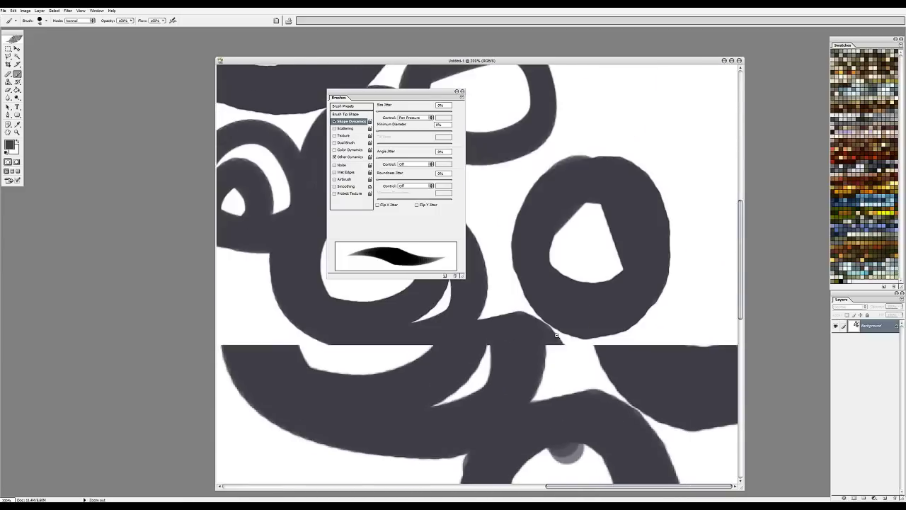
pyautogui.keyDown('alt'); pyautogui.click(557, 335); pyautogui.keyUp('alt')
pyautogui.scroll(5, 531, 304)
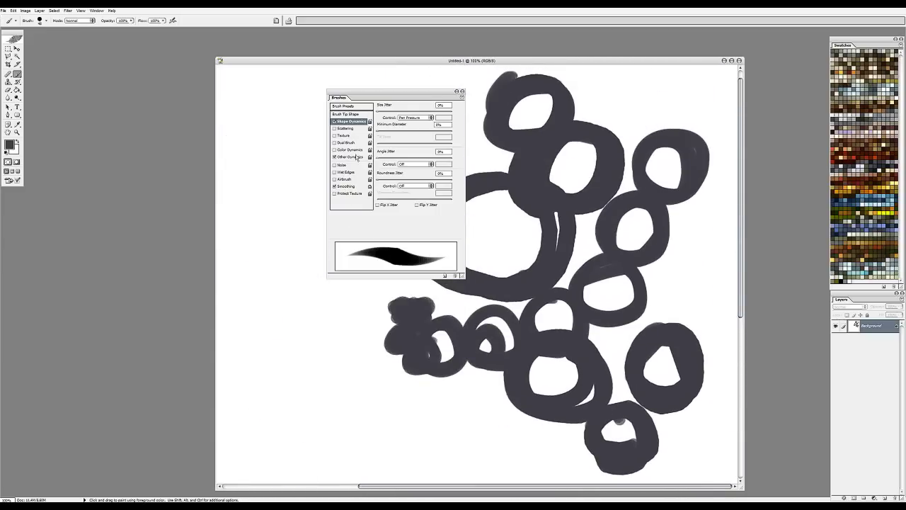
# Step: Under Other Dynamics, paint several thin test strokes with a much smaller brush
pyautogui.click(356, 157)
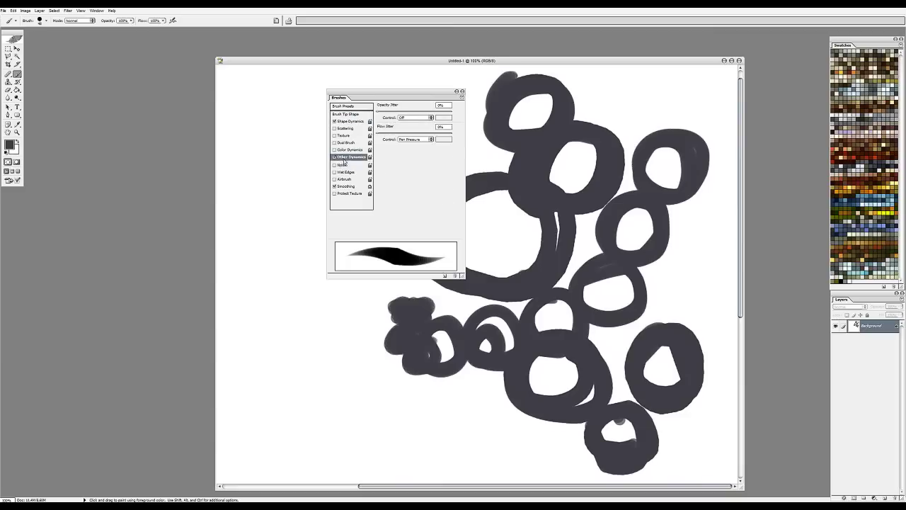
pyautogui.moveTo(283, 146); pyautogui.dragTo(278, 278)
pyautogui.press('[')
pyautogui.press('[')
pyautogui.press('[')
pyautogui.press('[')
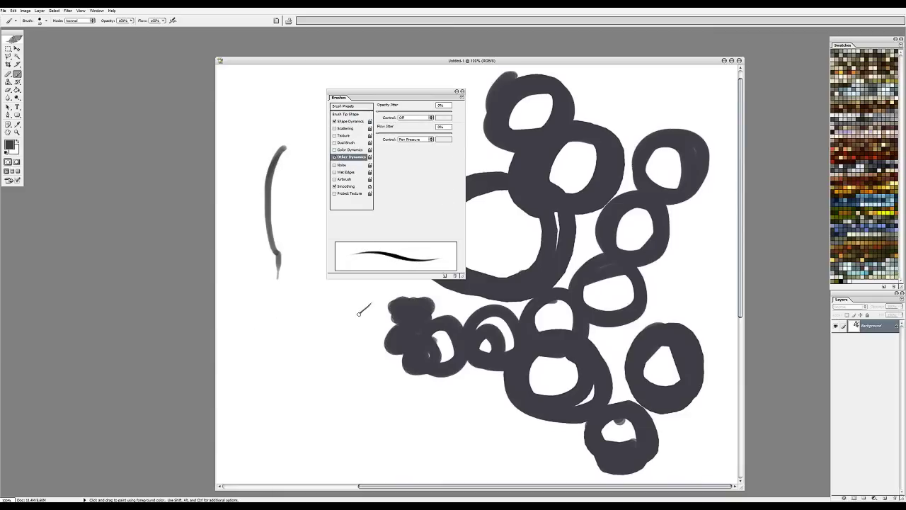
pyautogui.moveTo(348, 325); pyautogui.dragTo(285, 385)
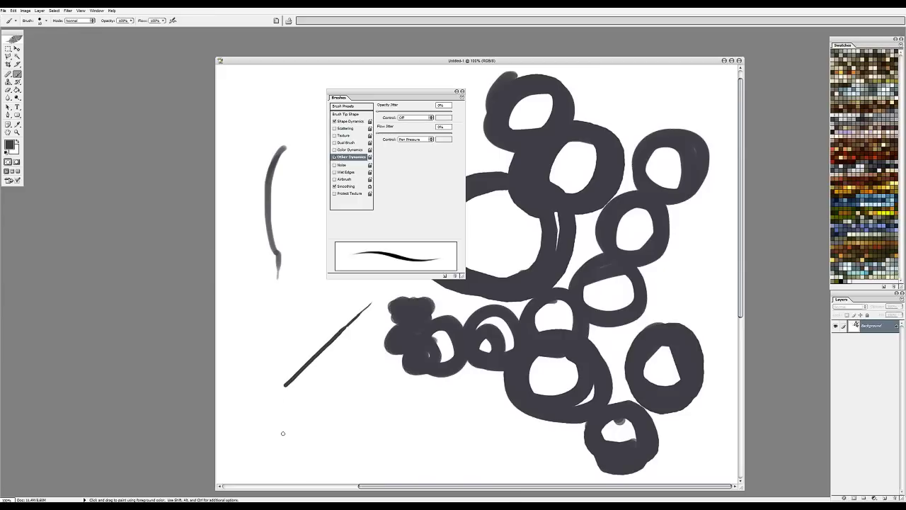
pyautogui.moveTo(261, 432); pyautogui.dragTo(420, 399)
pyautogui.moveTo(293, 437); pyautogui.dragTo(427, 409)
pyautogui.moveTo(303, 434); pyautogui.dragTo(460, 405)
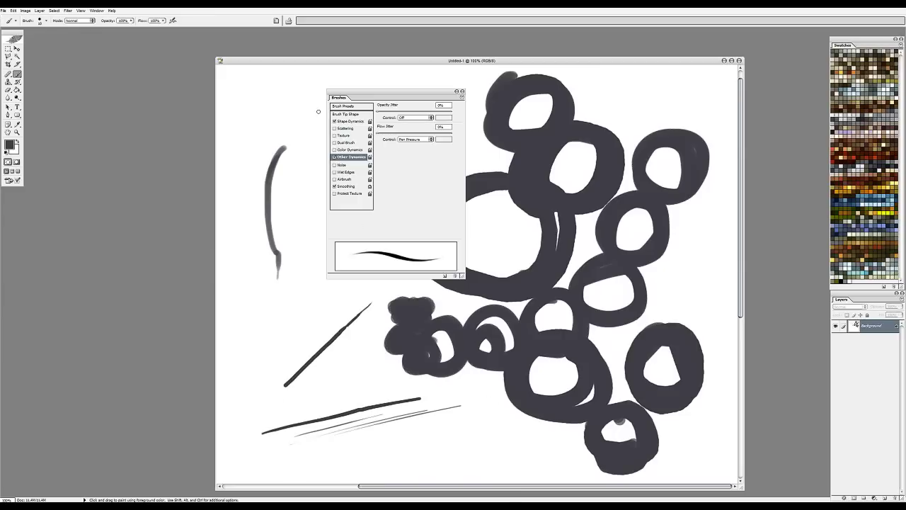
# Step: Switch Opacity Jitter Control to Pen Pressure and back to Off, then move the brush palette aside
pyautogui.click(351, 121)
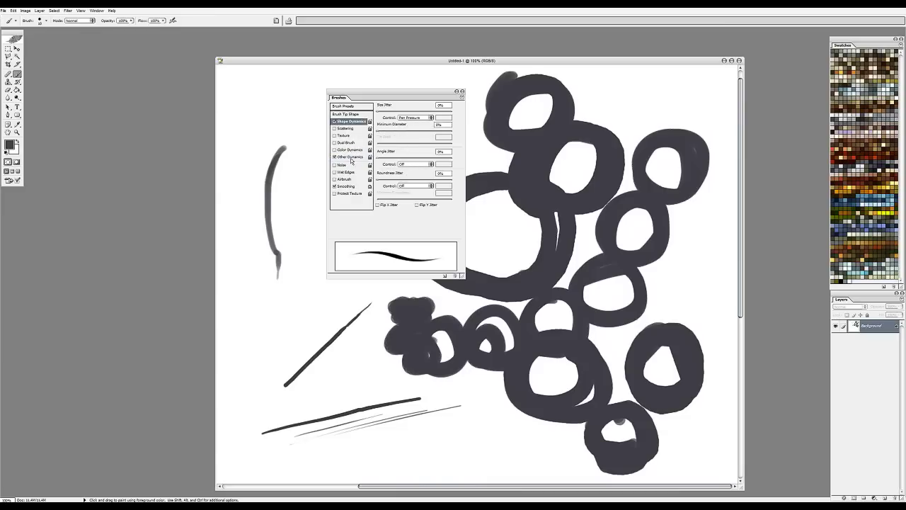
pyautogui.click(351, 160)
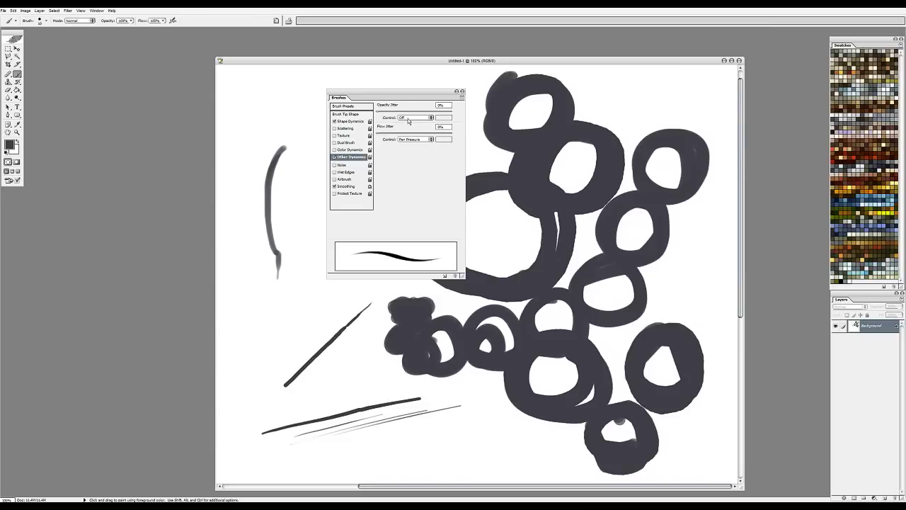
pyautogui.click(408, 121)
pyautogui.click(414, 130)
pyautogui.click(411, 118)
pyautogui.click(412, 121)
pyautogui.moveTo(332, 98); pyautogui.dragTo(111, 83)
# Step: Close the scribble document without saving and create a new blank document, arranging the windows
pyautogui.click(740, 61)
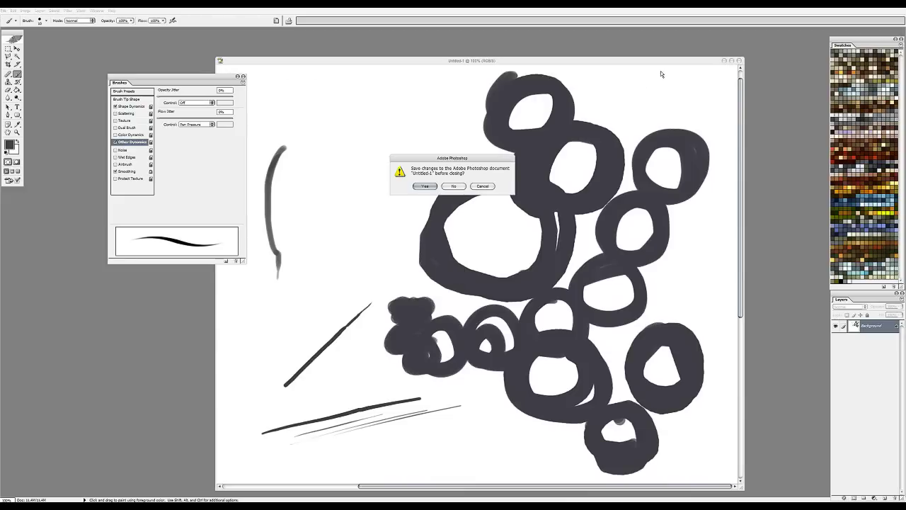
pyautogui.click(456, 185)
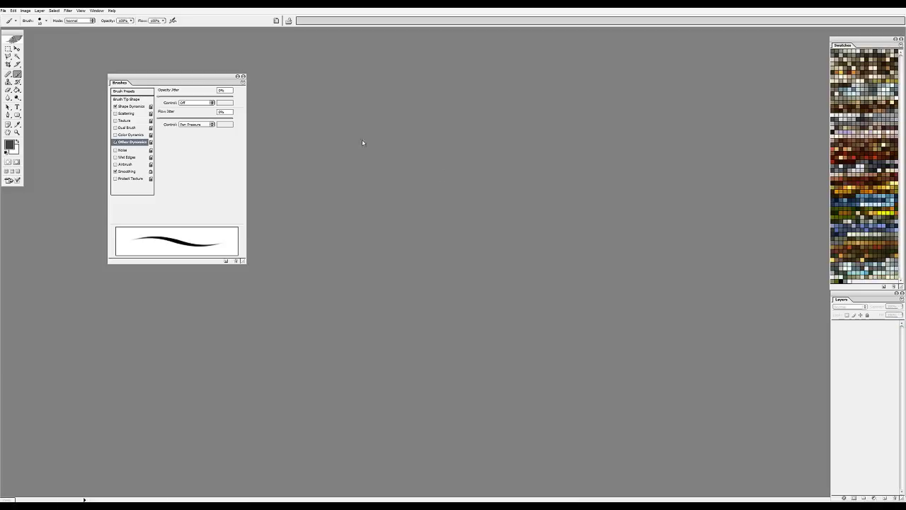
pyautogui.click(3, 10)
pyautogui.click(17, 16)
pyautogui.click(576, 162)
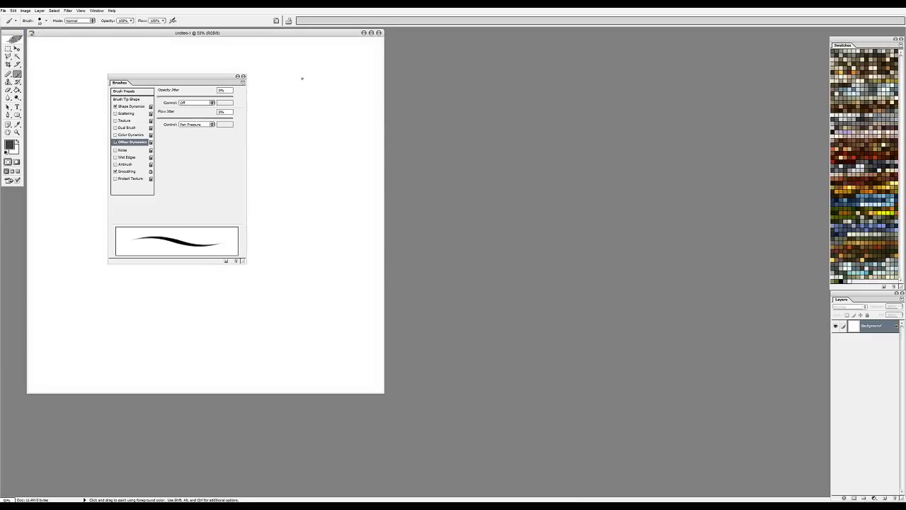
pyautogui.moveTo(192, 34); pyautogui.dragTo(459, 79)
pyautogui.moveTo(227, 78); pyautogui.dragTo(254, 112)
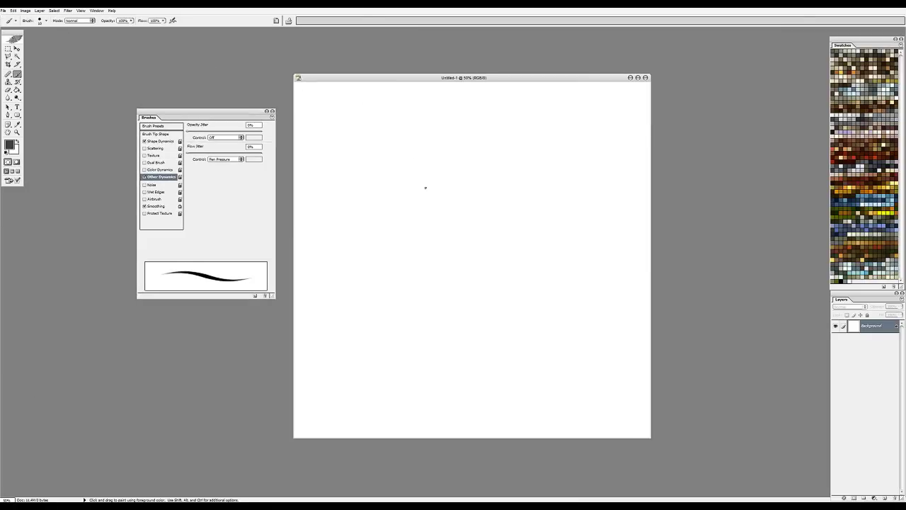
# Step: Paint a large red blob with a 60 px round brush
pyautogui.rightClick(437, 197)
pyautogui.click(515, 250)
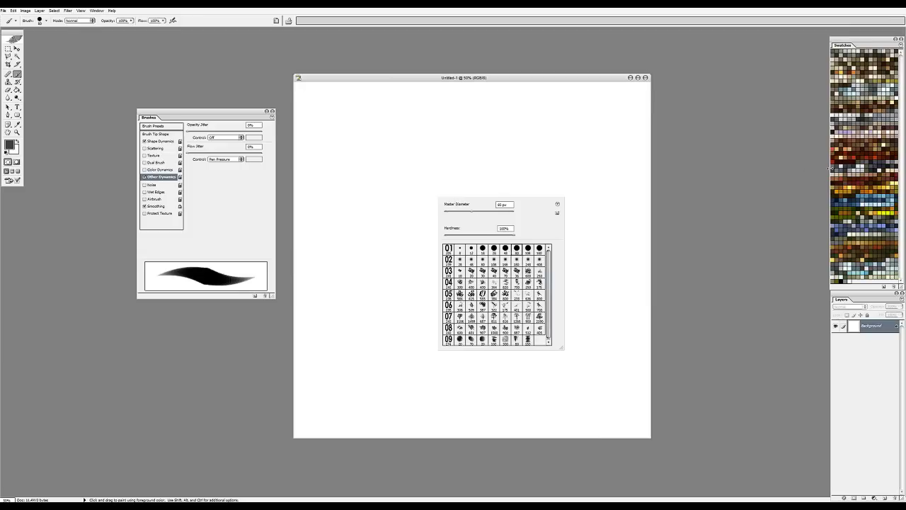
pyautogui.click(836, 159)
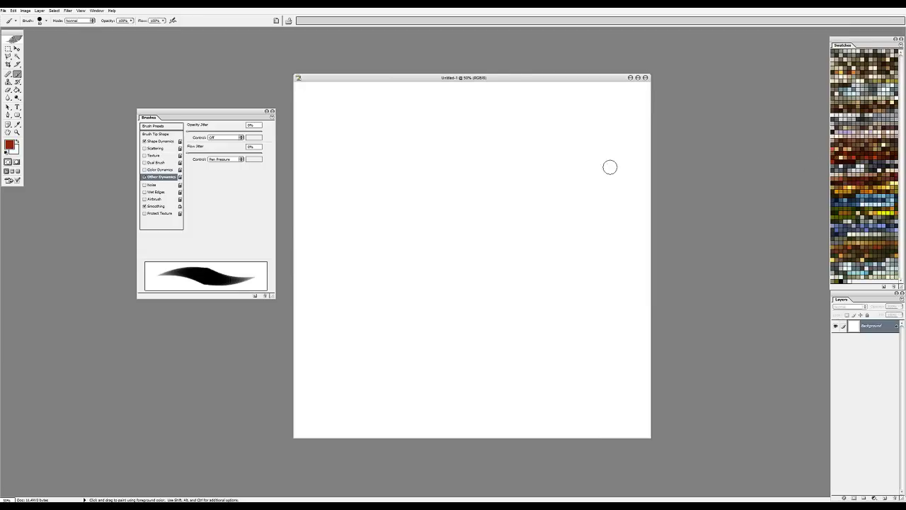
pyautogui.click(393, 200)
pyautogui.moveTo(392, 202)
pyautogui.mouseDown()
pyautogui.moveTo(400, 206)
pyautogui.moveTo(382, 212)
pyautogui.moveTo(404, 186)
pyautogui.moveTo(375, 203)
pyautogui.mouseUp()
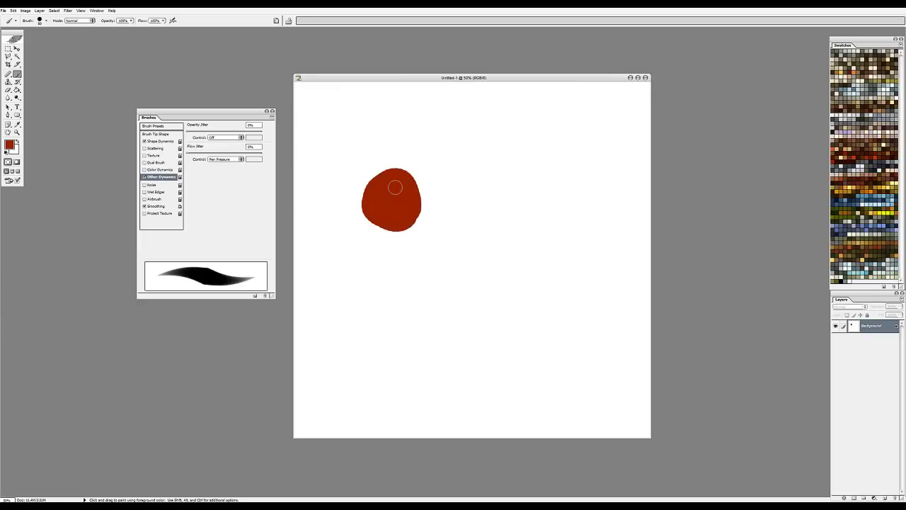
# Step: Paint a darker red blob and a bright orange-red blob with an arrow pointing at it
pyautogui.click(9, 145)
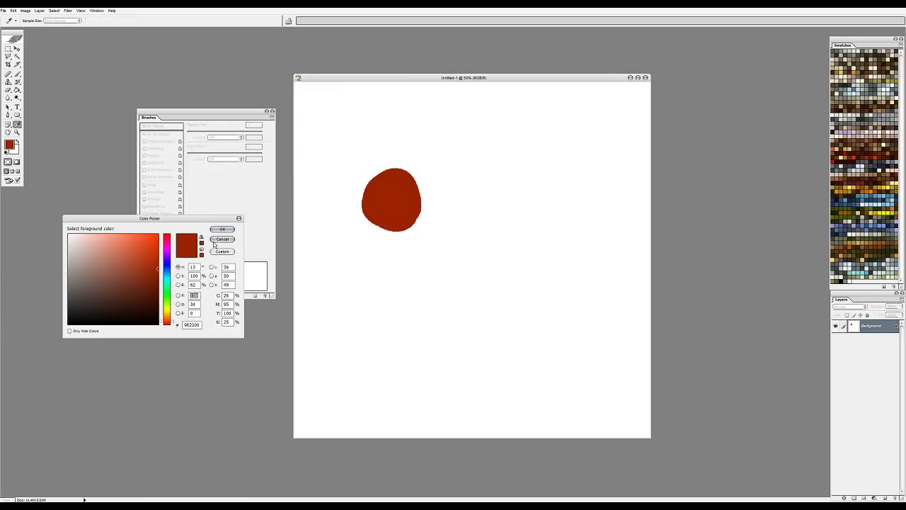
pyautogui.click(152, 283)
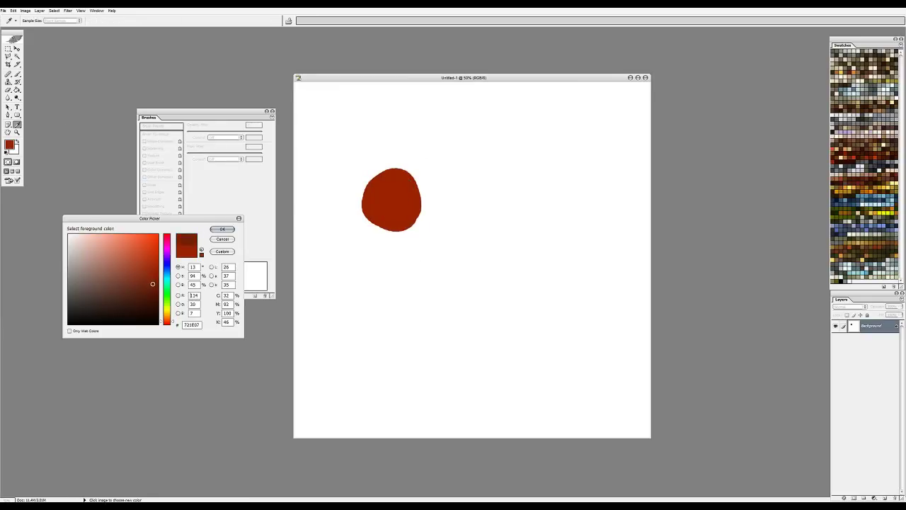
pyautogui.click(222, 228)
pyautogui.moveTo(485, 180)
pyautogui.mouseDown()
pyautogui.moveTo(465, 192)
pyautogui.moveTo(496, 194)
pyautogui.moveTo(498, 173)
pyautogui.moveTo(468, 186)
pyautogui.moveTo(501, 185)
pyautogui.moveTo(473, 164)
pyautogui.moveTo(459, 194)
pyautogui.moveTo(483, 187)
pyautogui.mouseUp()
pyautogui.click(9, 144)
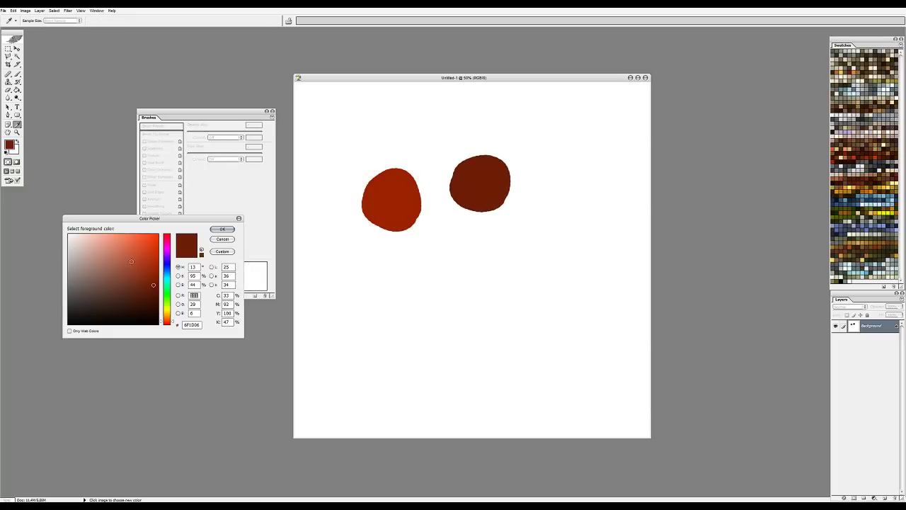
pyautogui.moveTo(130, 257); pyautogui.dragTo(150, 255)
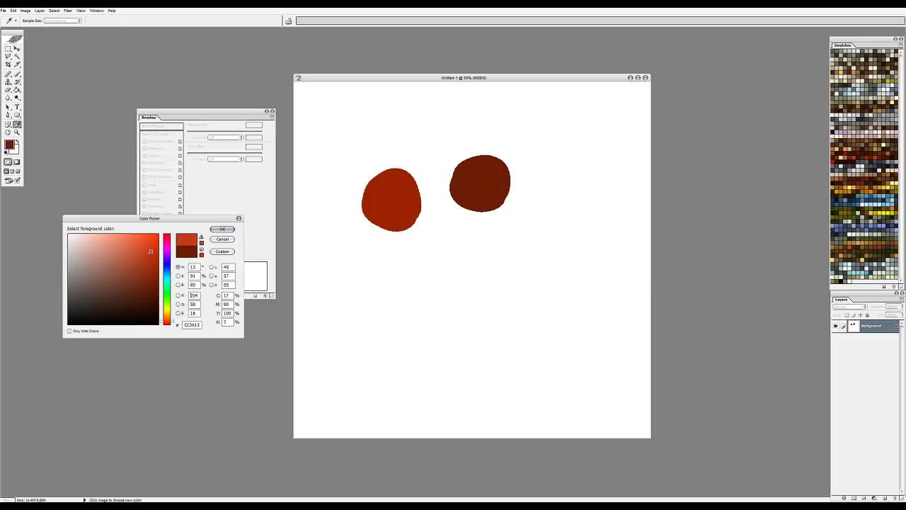
pyautogui.click(222, 229)
pyautogui.moveTo(346, 224)
pyautogui.mouseDown()
pyautogui.moveTo(328, 226)
pyautogui.moveTo(322, 216)
pyautogui.moveTo(323, 226)
pyautogui.moveTo(306, 233)
pyautogui.moveTo(318, 244)
pyautogui.mouseUp()
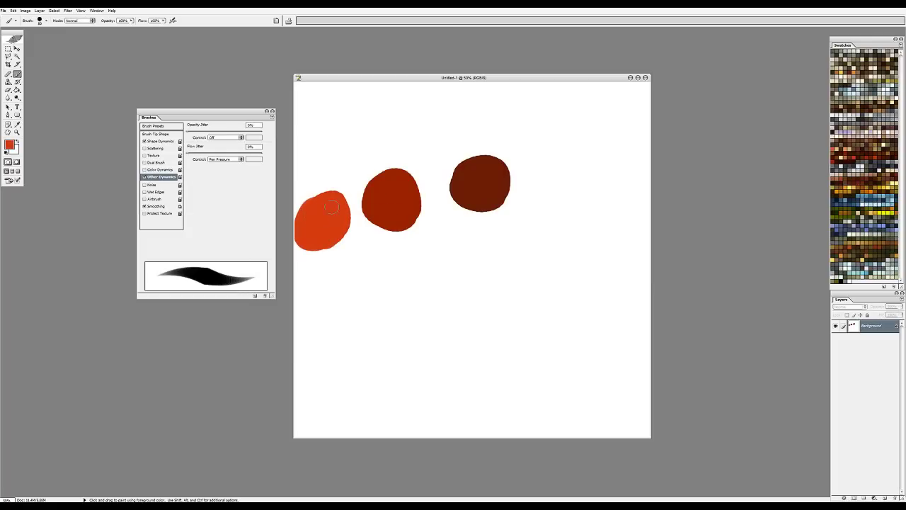
pyautogui.moveTo(337, 133)
pyautogui.mouseDown()
pyautogui.moveTo(335, 180)
pyautogui.moveTo(352, 162)
pyautogui.moveTo(325, 163)
pyautogui.moveTo(339, 134)
pyautogui.mouseUp()
pyautogui.moveTo(315, 204); pyautogui.dragTo(314, 191)
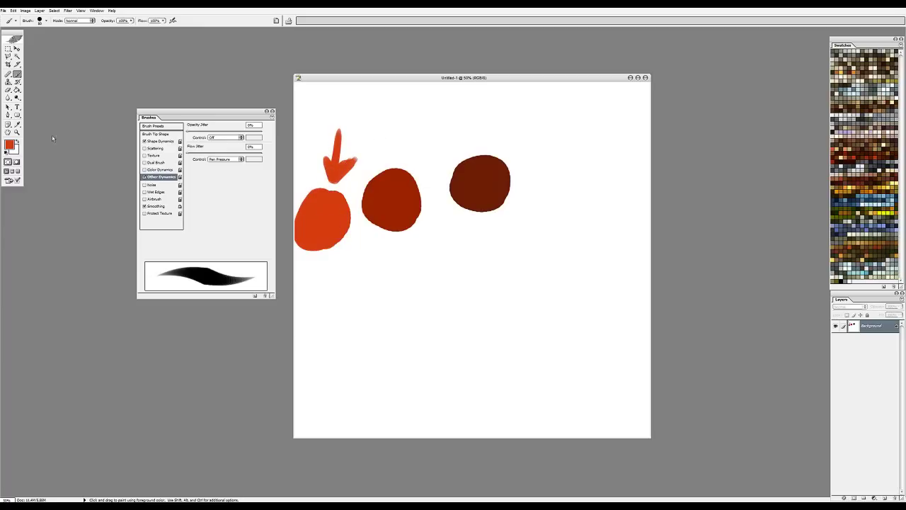
# Step: Paint a rust-red blob and a dark red-brown (651E0A) blob below the others
pyautogui.click(9, 145)
pyautogui.click(148, 267)
pyautogui.click(223, 230)
pyautogui.moveTo(387, 259); pyautogui.dragTo(400, 270)
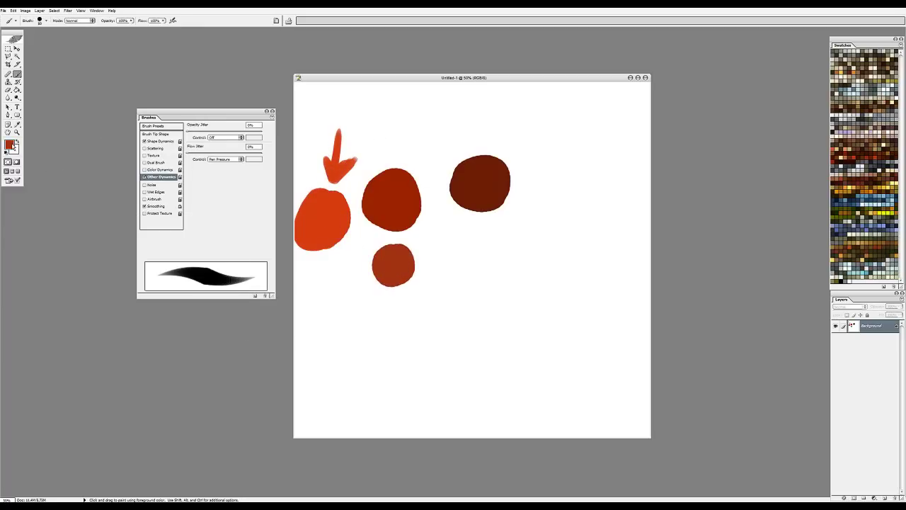
pyautogui.click(9, 144)
pyautogui.click(149, 288)
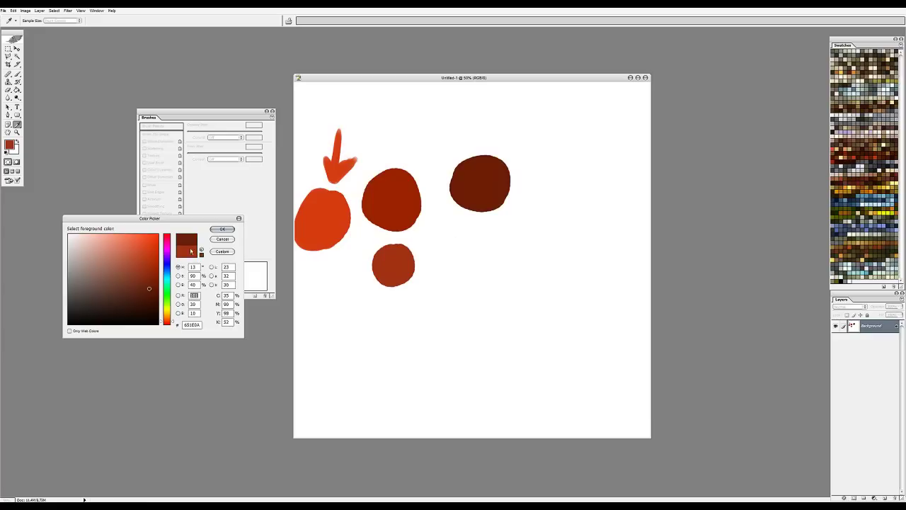
pyautogui.click(222, 229)
pyautogui.moveTo(453, 227)
pyautogui.mouseDown()
pyautogui.moveTo(449, 266)
pyautogui.moveTo(471, 244)
pyautogui.moveTo(453, 253)
pyautogui.moveTo(469, 247)
pyautogui.moveTo(437, 248)
pyautogui.mouseUp()
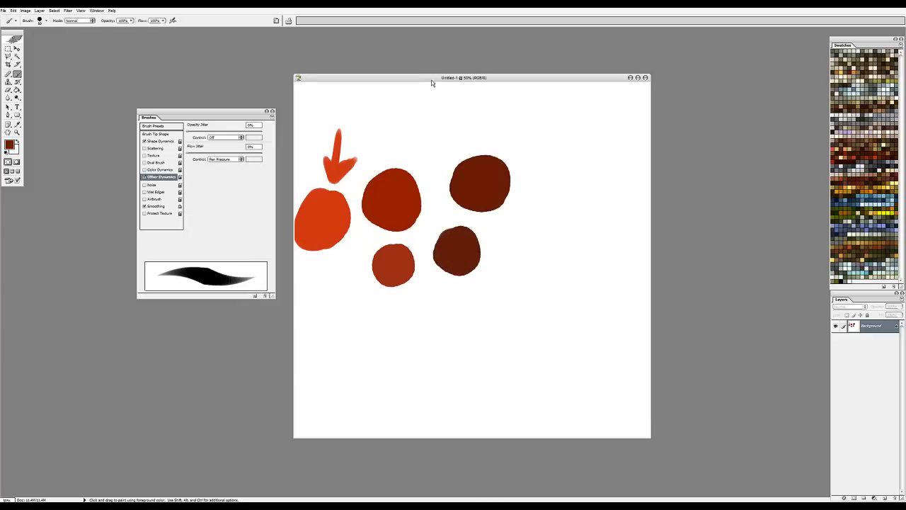
# Step: Nudge the document window up and left, then check the brush size choices
pyautogui.moveTo(431, 83); pyautogui.dragTo(425, 68)
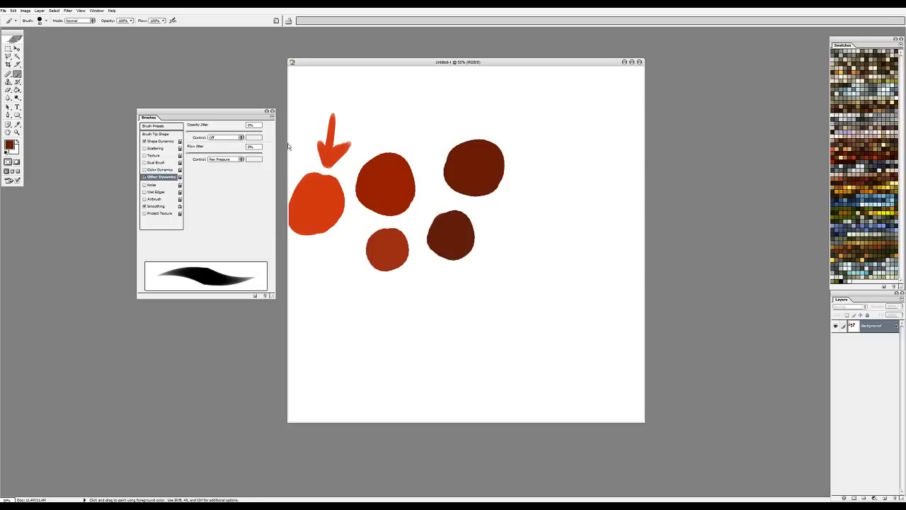
pyautogui.rightClick(427, 187)
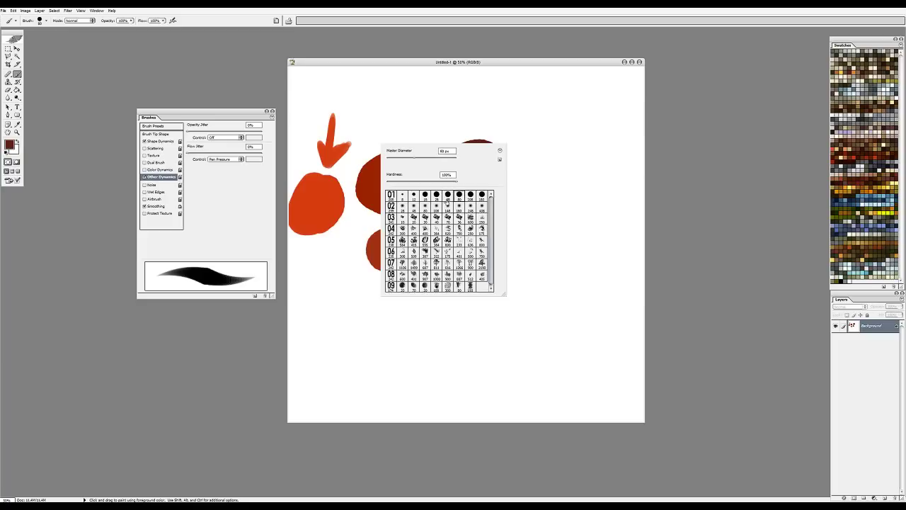
pyautogui.press('Escape')
pyautogui.rightClick(335, 167)
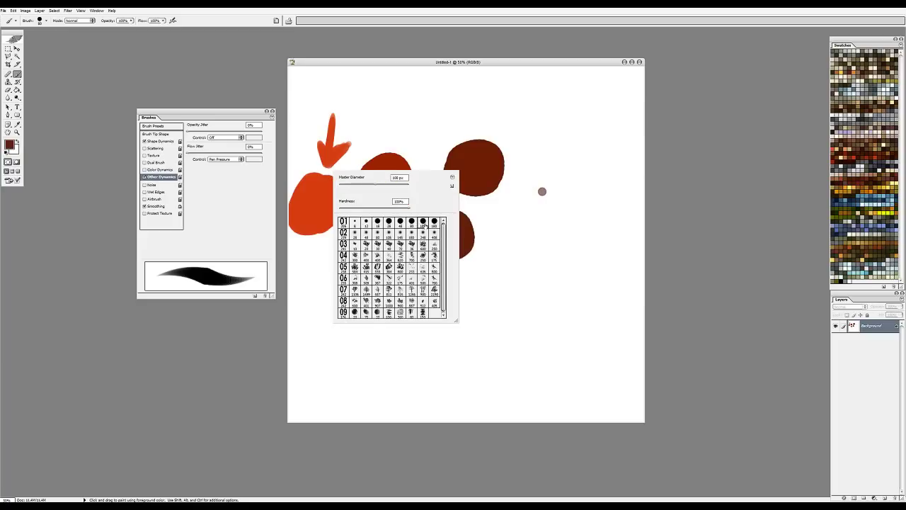
pyautogui.press('Escape')
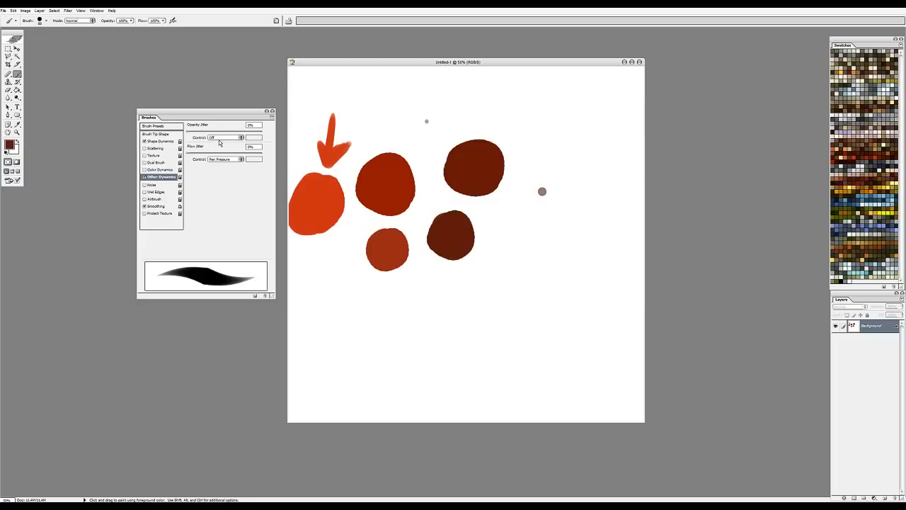
# Step: Set opacity to follow pen pressure, sample the orange, and paint red-orange and salmon-pink blobs
pyautogui.click(220, 139)
pyautogui.click(223, 150)
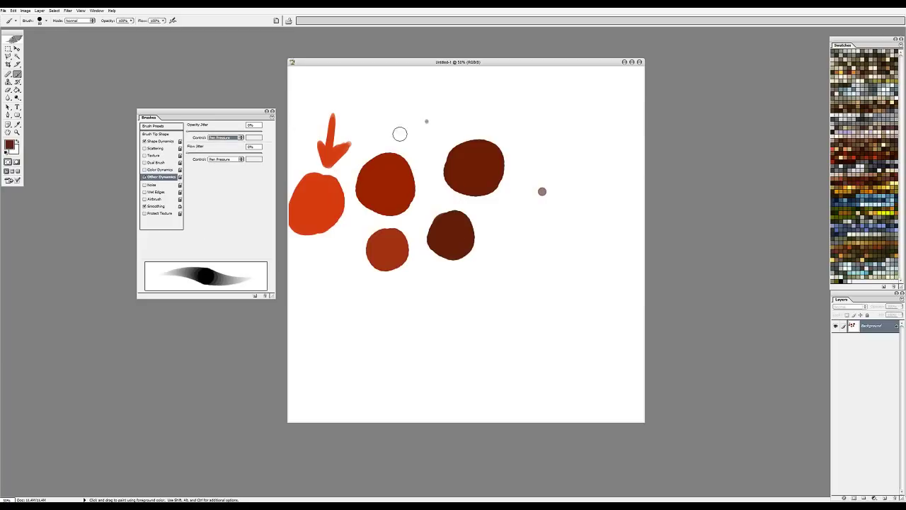
pyautogui.keyDown('alt'); pyautogui.click(320, 205); pyautogui.keyUp('alt')
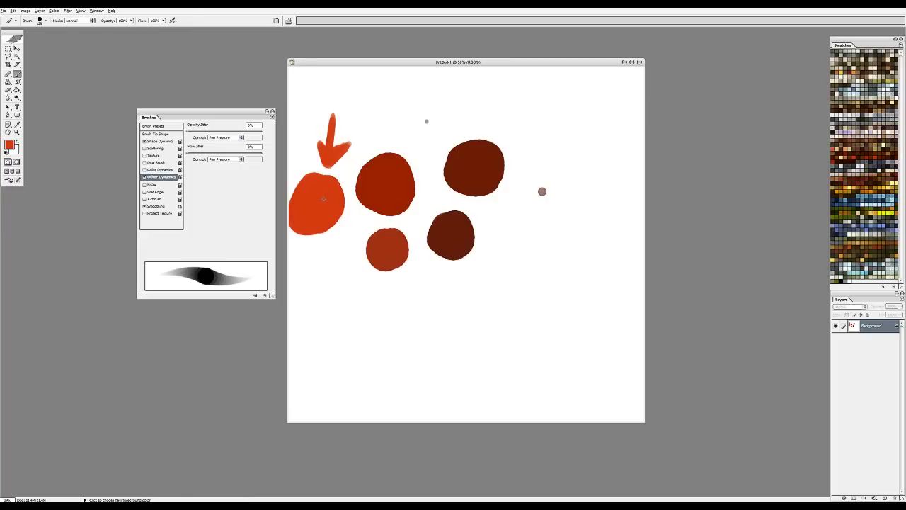
pyautogui.press(']')
pyautogui.press(']')
pyautogui.moveTo(352, 316)
pyautogui.mouseDown()
pyautogui.moveTo(372, 326)
pyautogui.moveTo(344, 320)
pyautogui.moveTo(371, 310)
pyautogui.moveTo(345, 330)
pyautogui.moveTo(378, 308)
pyautogui.moveTo(340, 332)
pyautogui.moveTo(378, 308)
pyautogui.moveTo(356, 345)
pyautogui.moveTo(373, 297)
pyautogui.moveTo(349, 345)
pyautogui.moveTo(355, 296)
pyautogui.moveTo(374, 327)
pyautogui.mouseUp()
pyautogui.moveTo(424, 309)
pyautogui.mouseDown()
pyautogui.moveTo(440, 311)
pyautogui.moveTo(425, 317)
pyautogui.moveTo(442, 315)
pyautogui.moveTo(429, 324)
pyautogui.mouseUp()
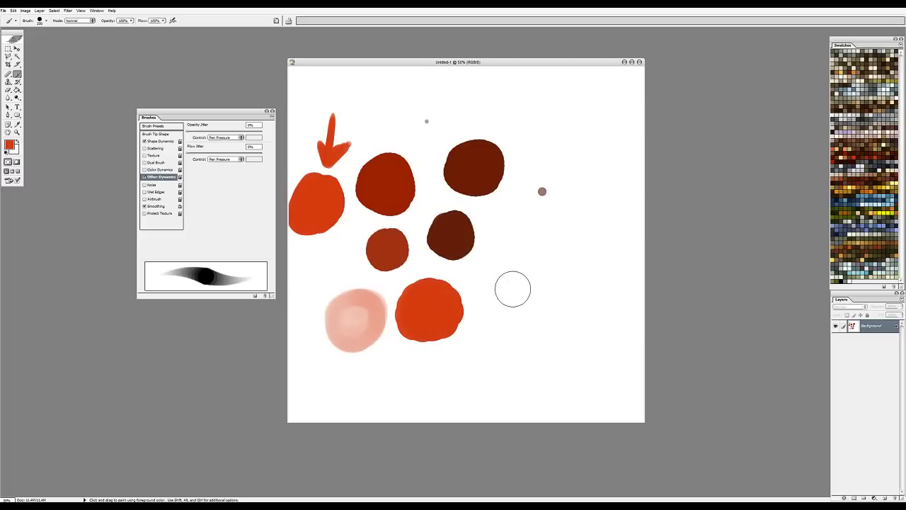
pyautogui.moveTo(508, 288)
pyautogui.mouseDown()
pyautogui.moveTo(491, 277)
pyautogui.moveTo(522, 304)
pyautogui.moveTo(504, 301)
pyautogui.moveTo(522, 304)
pyautogui.mouseUp()
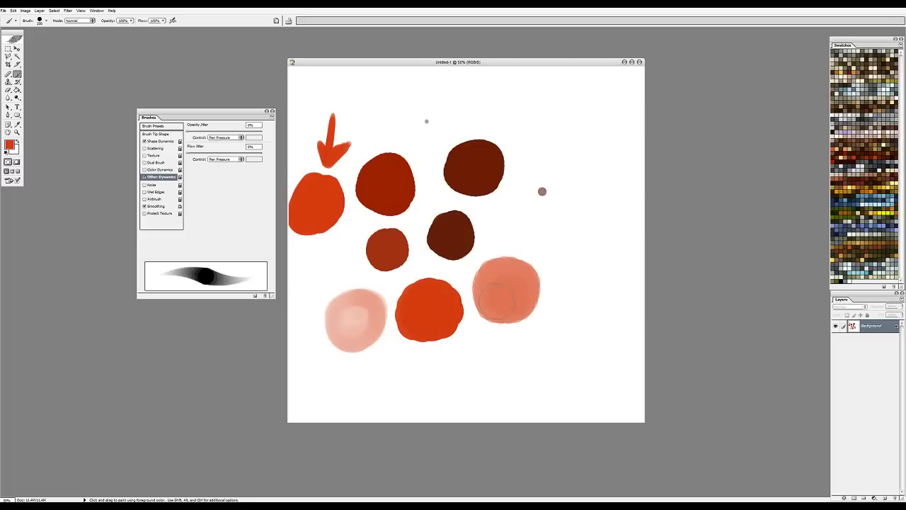
# Step: Choose a smaller hard round brush with constant, non-pressure opacity
pyautogui.rightClick(453, 276)
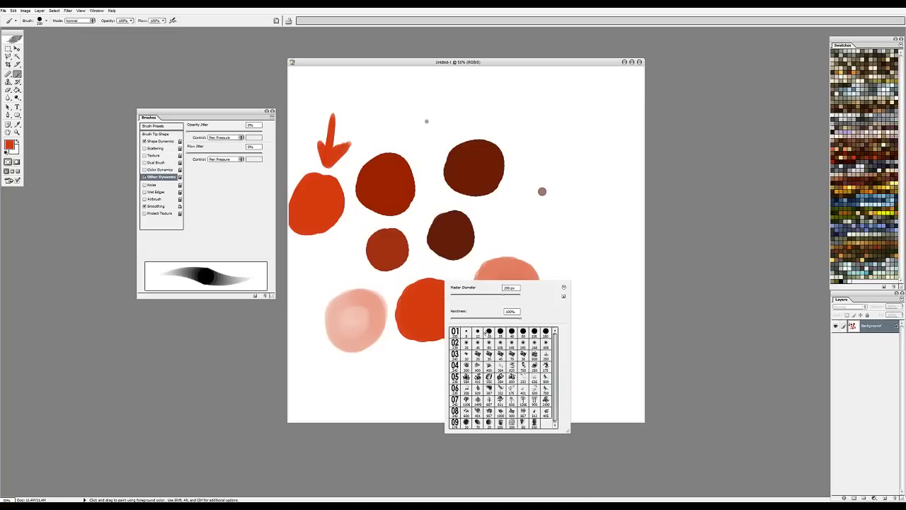
pyautogui.click(488, 333)
pyautogui.press('Return')
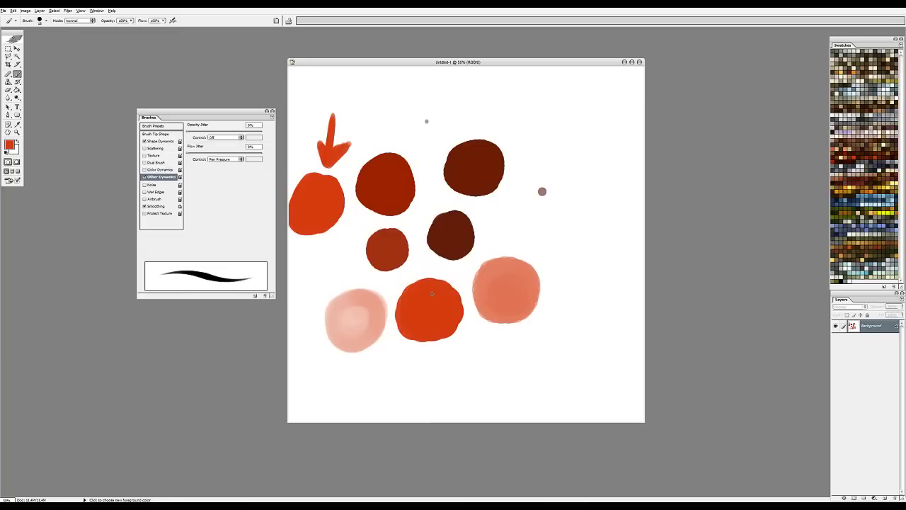
pyautogui.rightClick(427, 292)
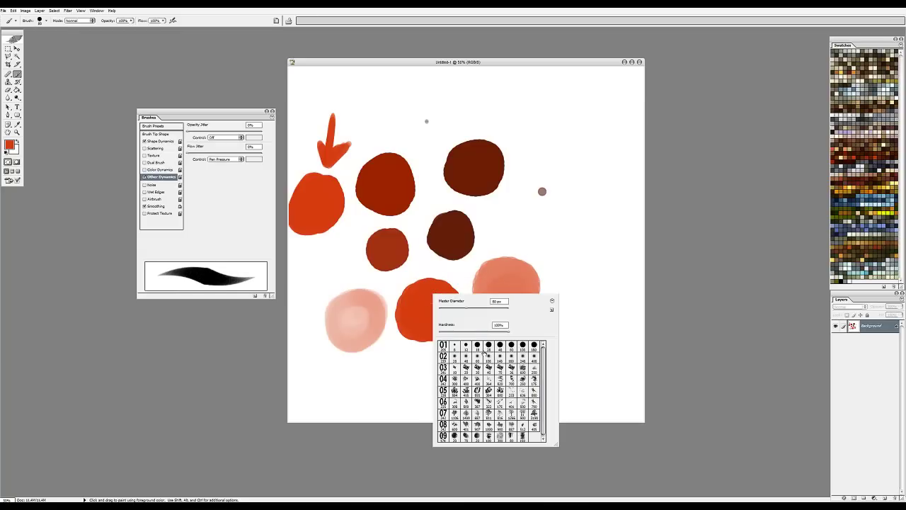
pyautogui.click(483, 348)
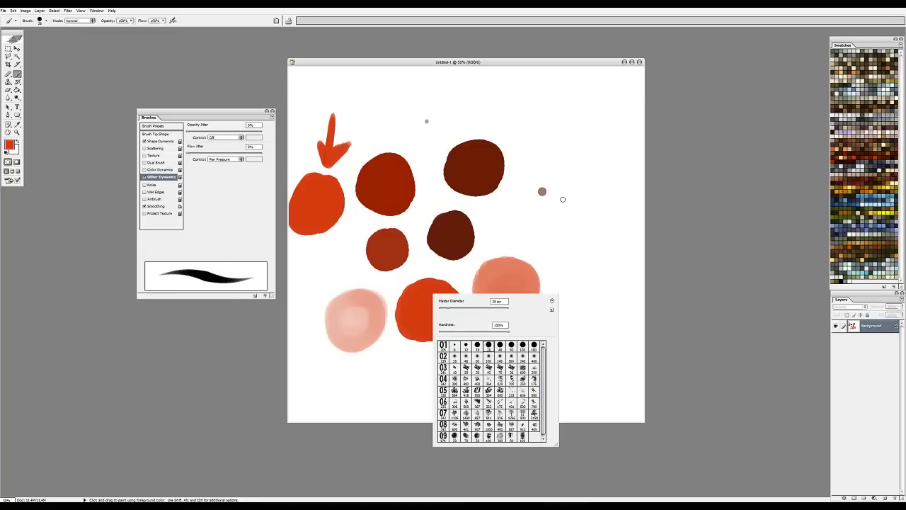
pyautogui.press('Return')
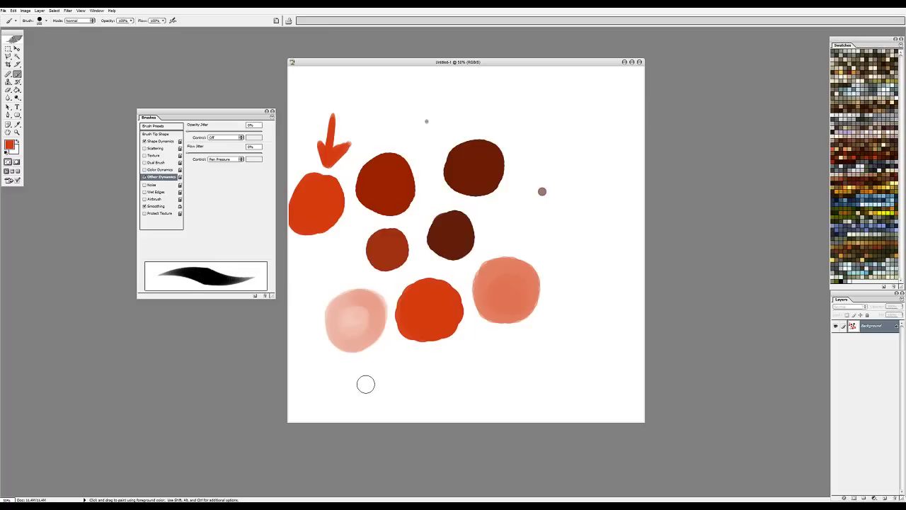
# Step: Paint three solid red-orange dabs along the bottom of the canvas
pyautogui.moveTo(364, 384)
pyautogui.mouseDown()
pyautogui.moveTo(370, 398)
pyautogui.moveTo(363, 373)
pyautogui.moveTo(364, 386)
pyautogui.mouseUp()
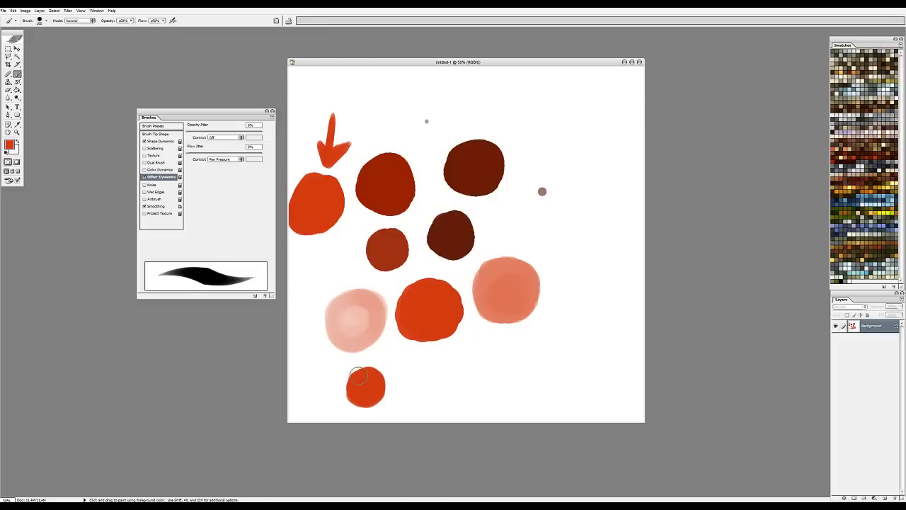
pyautogui.moveTo(436, 369); pyautogui.dragTo(442, 365)
pyautogui.moveTo(512, 358)
pyautogui.mouseDown()
pyautogui.moveTo(516, 371)
pyautogui.moveTo(505, 371)
pyautogui.moveTo(522, 353)
pyautogui.moveTo(511, 349)
pyautogui.mouseUp()
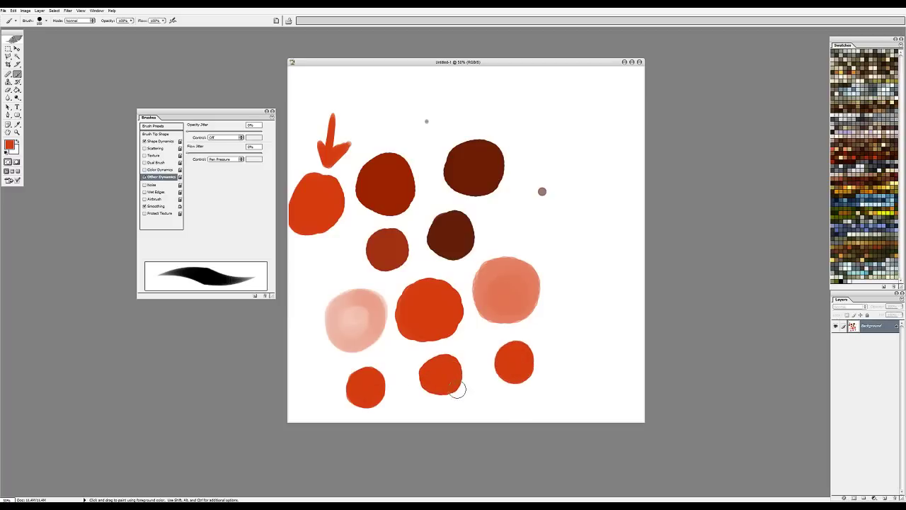
pyautogui.rightClick(361, 302)
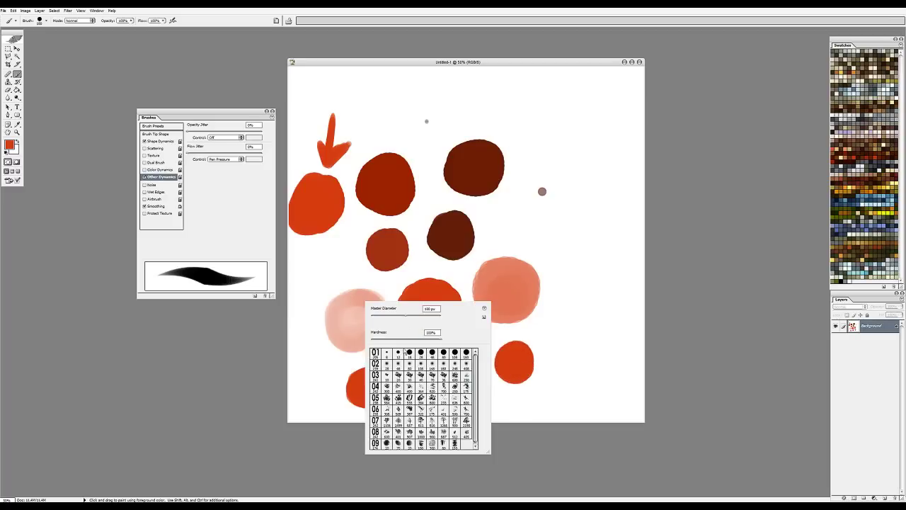
# Step: With a very thin brush, sketch a red paintbrush with ferrule, handle and bristle tip
pyautogui.click(398, 354)
pyautogui.click(386, 353)
pyautogui.moveTo(344, 262); pyautogui.dragTo(358, 282)
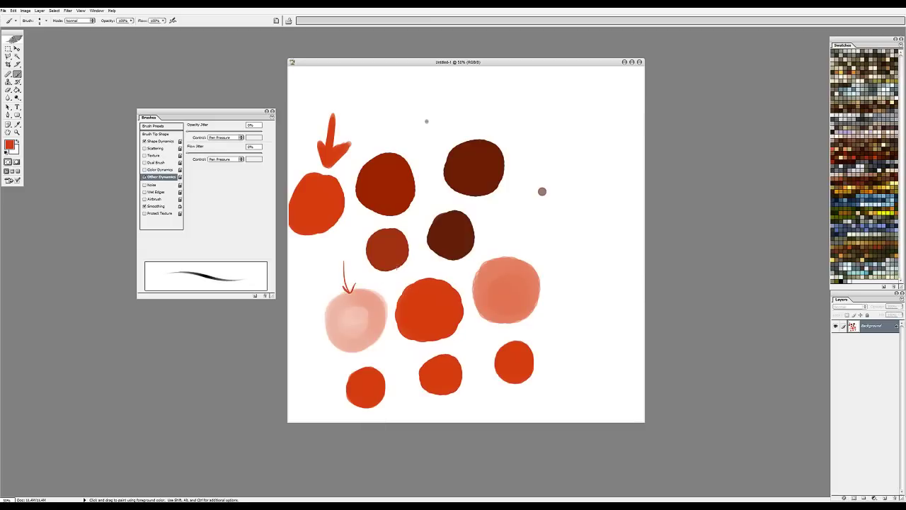
pyautogui.hotkey('ctrl', 'z')
pyautogui.moveTo(573, 304)
pyautogui.mouseDown()
pyautogui.moveTo(563, 341)
pyautogui.moveTo(567, 369)
pyautogui.moveTo(590, 310)
pyautogui.moveTo(583, 305)
pyautogui.moveTo(593, 310)
pyautogui.moveTo(581, 295)
pyautogui.moveTo(592, 311)
pyautogui.moveTo(600, 259)
pyautogui.mouseUp()
pyautogui.moveTo(598, 297); pyautogui.dragTo(609, 267)
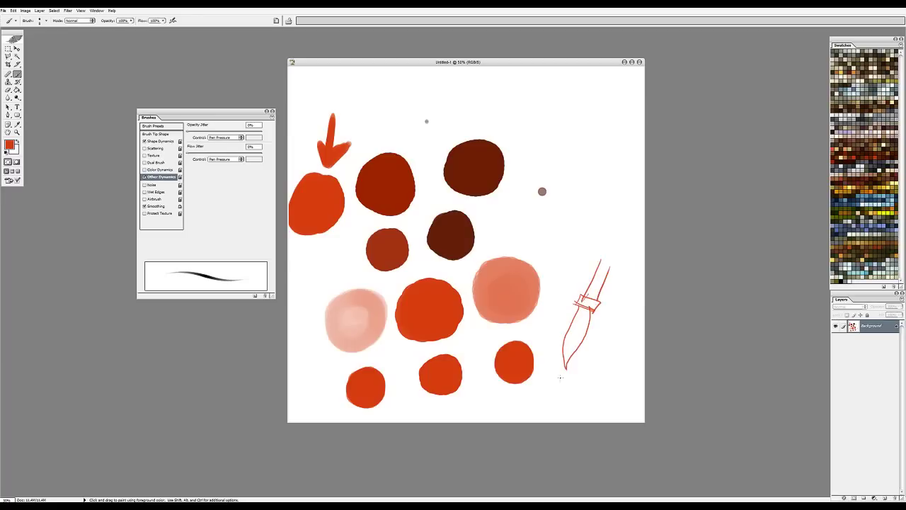
pyautogui.moveTo(565, 357)
pyautogui.mouseDown()
pyautogui.moveTo(566, 369)
pyautogui.moveTo(625, 369)
pyautogui.moveTo(571, 364)
pyautogui.mouseUp()
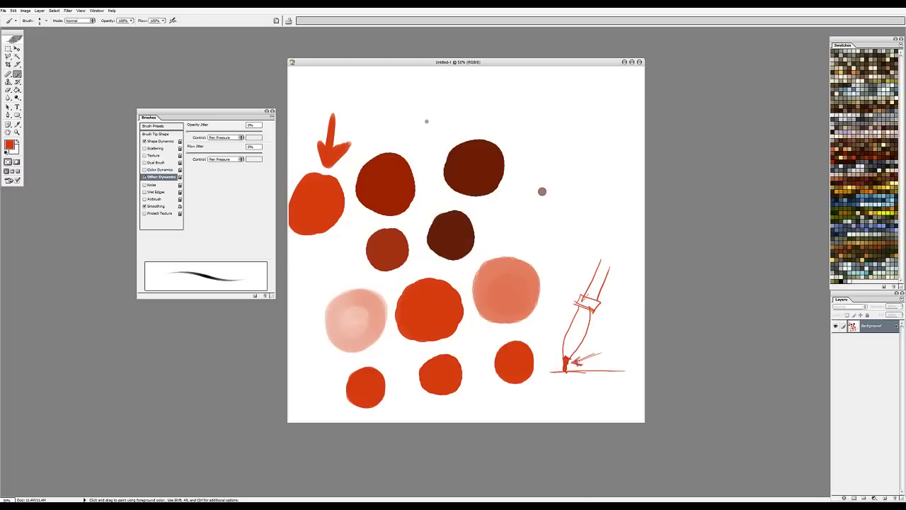
# Step: Hand-letter an underlined black VALUE label with an arrow rising from the brush tip
pyautogui.rightClick(552, 216)
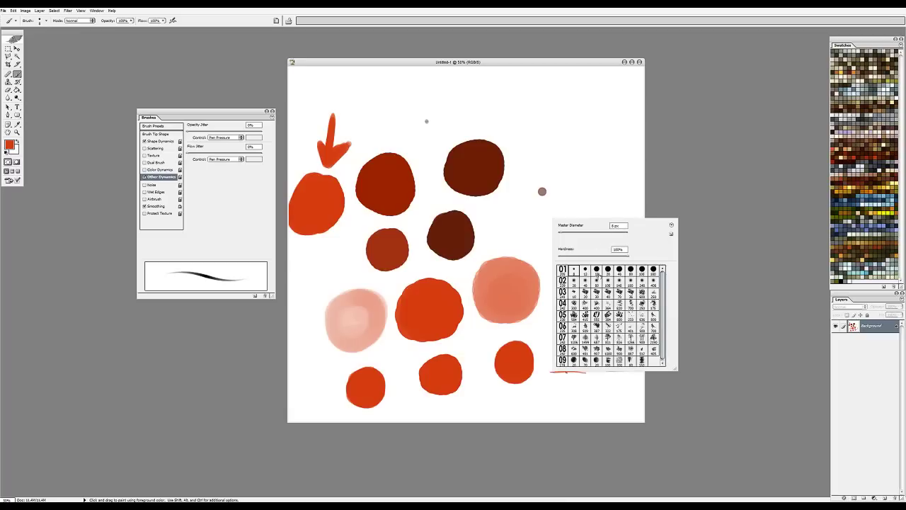
pyautogui.click(584, 270)
pyautogui.press('Return')
pyautogui.press('d')
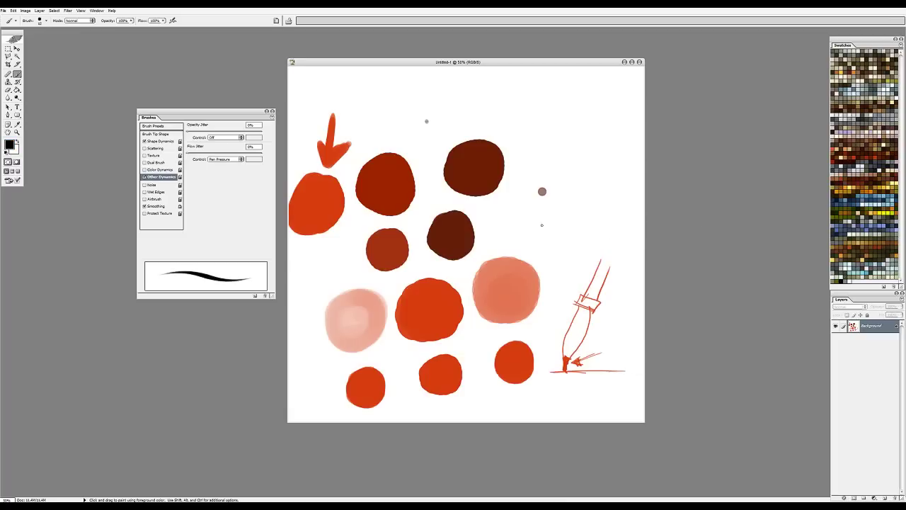
pyautogui.moveTo(541, 225); pyautogui.dragTo(553, 225)
pyautogui.moveTo(551, 233)
pyautogui.mouseDown()
pyautogui.moveTo(557, 225)
pyautogui.moveTo(564, 233)
pyautogui.mouseUp()
pyautogui.moveTo(553, 231); pyautogui.dragTo(574, 232)
pyautogui.moveTo(574, 223); pyautogui.dragTo(585, 232)
pyautogui.moveTo(583, 228)
pyautogui.mouseDown()
pyautogui.moveTo(605, 236)
pyautogui.moveTo(573, 239)
pyautogui.moveTo(546, 348)
pyautogui.mouseUp()
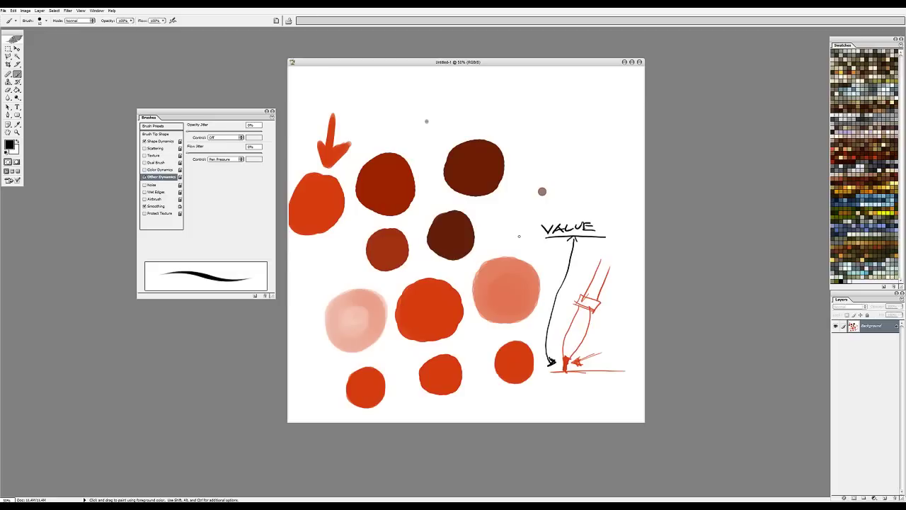
# Step: Desaturate the painting to greyscale with Hue/Saturation set to Saturation -100
pyautogui.hotkey('ctrl', 'u')
pyautogui.press('Tab')
pyautogui.write('-100')
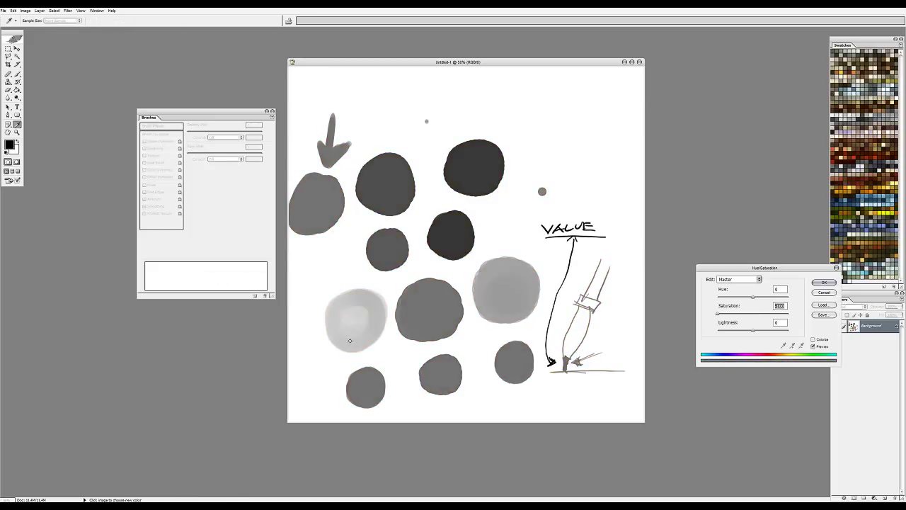
pyautogui.click(824, 282)
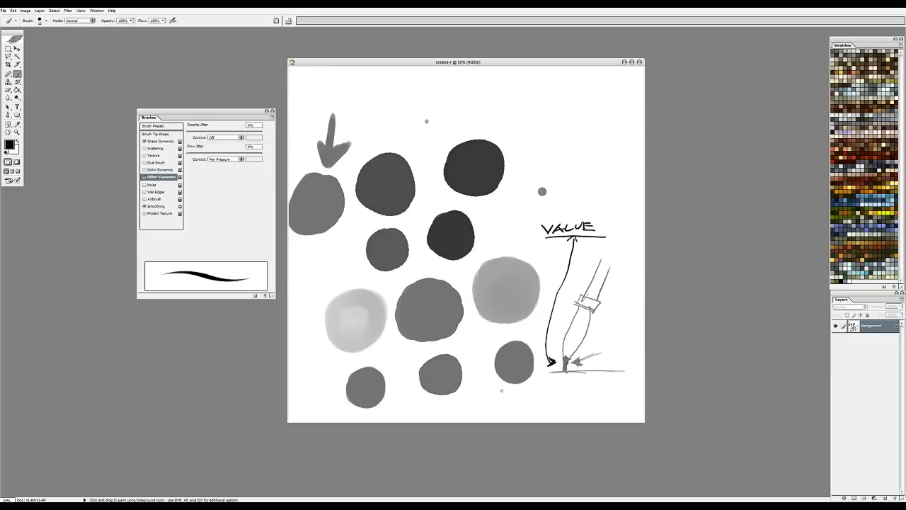
# Step: Write the numbers 1, 2 and 3 under the three bottom-row blobs
pyautogui.moveTo(388, 407); pyautogui.dragTo(390, 417)
pyautogui.moveTo(447, 402); pyautogui.dragTo(458, 409)
pyautogui.moveTo(511, 390); pyautogui.dragTo(510, 398)
pyautogui.moveTo(386, 389); pyautogui.dragTo(514, 365)
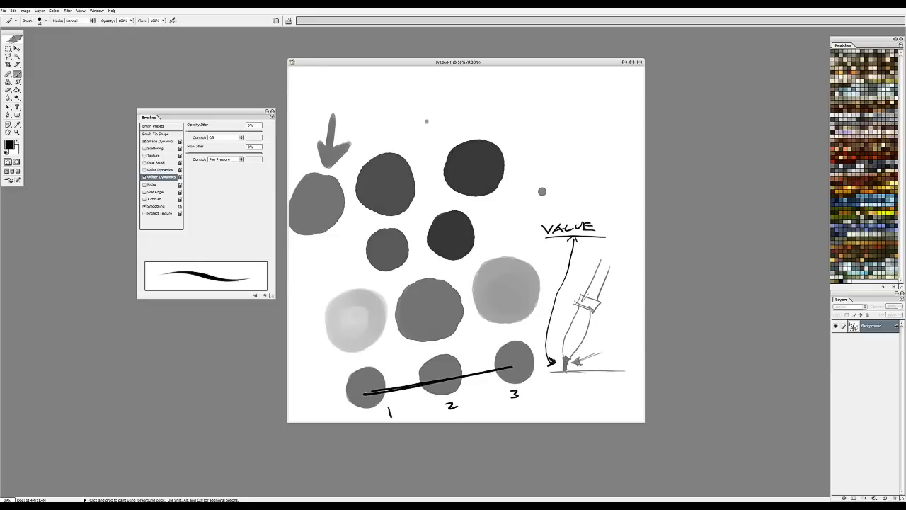
pyautogui.hotkey('ctrl', 'z')
pyautogui.moveTo(346, 327); pyautogui.dragTo(504, 292)
pyautogui.hotkey('ctrl', 'z')
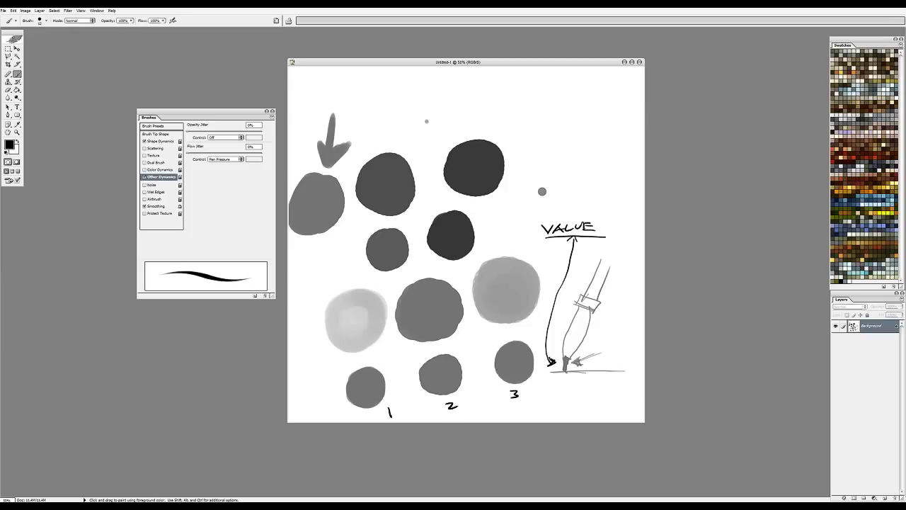
# Step: Mark the middle-row blobs 3 and 2, and underline the digits in both rows
pyautogui.moveTo(434, 303); pyautogui.dragTo(427, 312)
pyautogui.moveTo(503, 286); pyautogui.dragTo(515, 293)
pyautogui.moveTo(433, 317); pyautogui.dragTo(441, 315)
pyautogui.moveTo(499, 300); pyautogui.dragTo(517, 295)
pyautogui.moveTo(508, 401); pyautogui.dragTo(525, 397)
pyautogui.moveTo(449, 415); pyautogui.dragTo(467, 409)
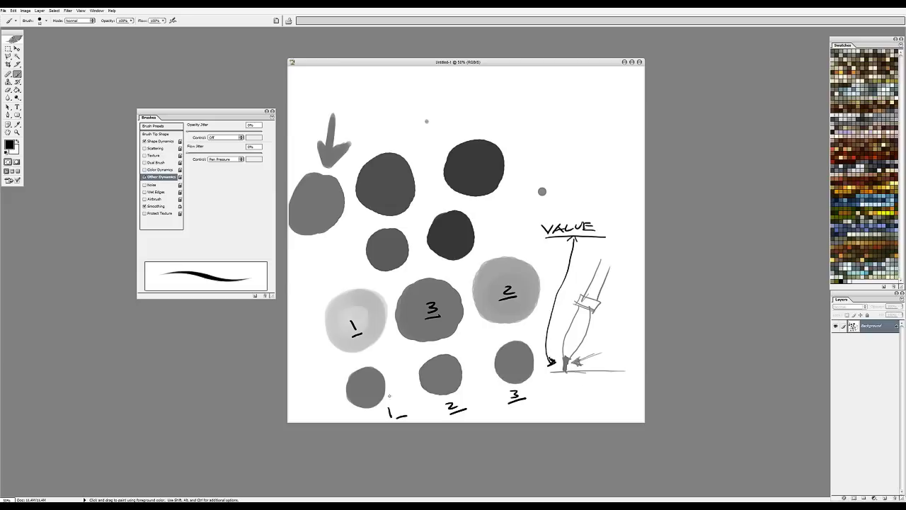
# Step: Draw hand-drawn brackets around the bottom and middle rows of blobs
pyautogui.moveTo(364, 392); pyautogui.dragTo(519, 356)
pyautogui.hotkey('ctrl', 'z')
pyautogui.moveTo(347, 414)
pyautogui.mouseDown()
pyautogui.moveTo(335, 376)
pyautogui.moveTo(521, 329)
pyautogui.moveTo(545, 380)
pyautogui.moveTo(375, 414)
pyautogui.moveTo(505, 382)
pyautogui.mouseUp()
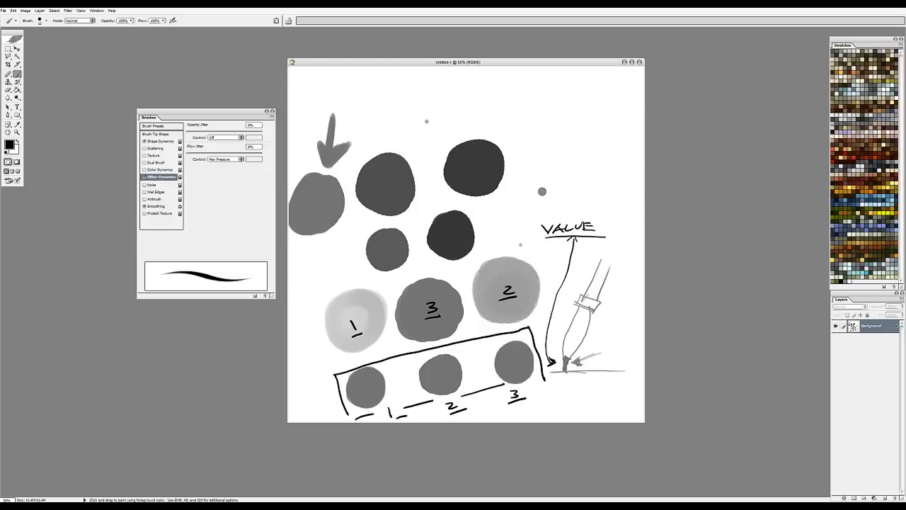
pyautogui.moveTo(521, 244)
pyautogui.mouseDown()
pyautogui.moveTo(539, 240)
pyautogui.moveTo(554, 285)
pyautogui.moveTo(490, 249)
pyautogui.moveTo(312, 292)
pyautogui.moveTo(328, 360)
pyautogui.moveTo(415, 344)
pyautogui.mouseUp()
pyautogui.moveTo(464, 337); pyautogui.dragTo(480, 330)
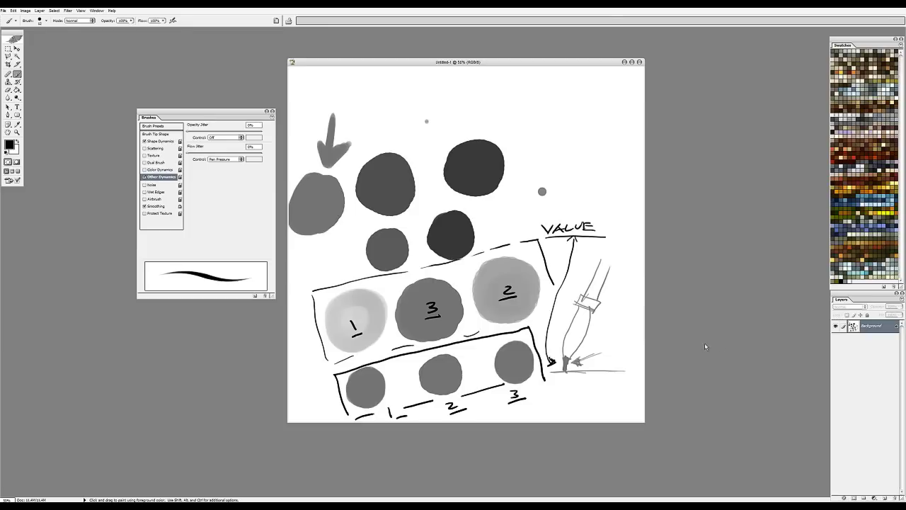
# Step: Close the swatch painting without saving and create a new default document, positioning its window
pyautogui.hotkey('ctrl', 'w')
pyautogui.click(462, 189)
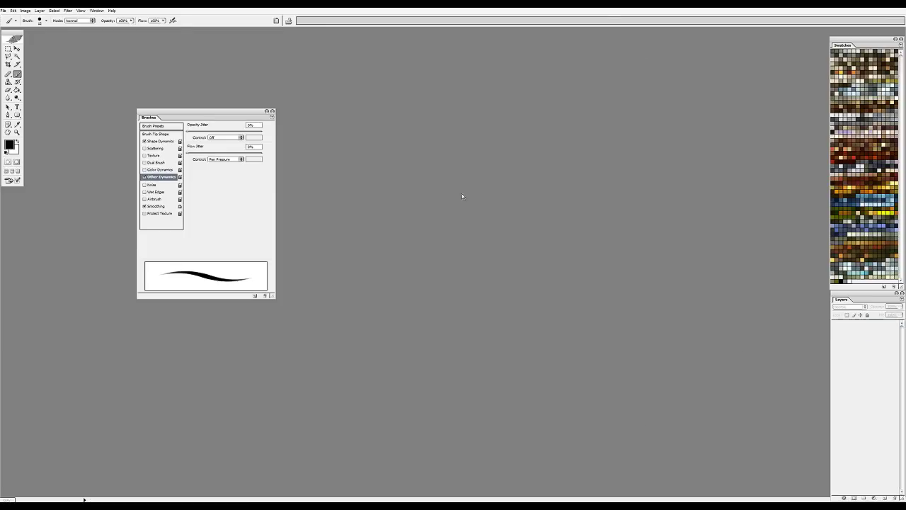
pyautogui.hotkey('ctrl', 'n')
pyautogui.press('Return')
pyautogui.moveTo(238, 29)
pyautogui.mouseDown()
pyautogui.moveTo(549, 104)
pyautogui.moveTo(492, 94)
pyautogui.mouseUp()
# Step: Cycle through the lasso tools to the freeform lasso and dismiss a warning message
pyautogui.rightClick(428, 173)
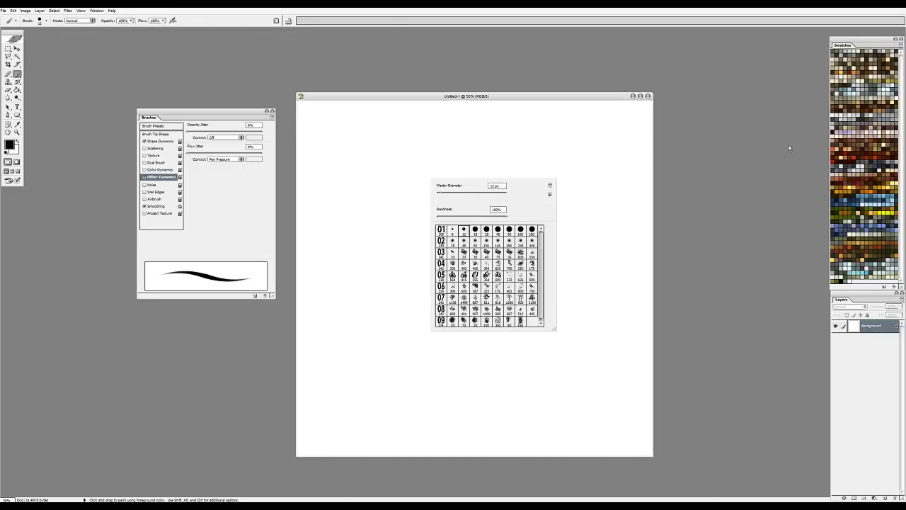
pyautogui.press('Escape')
pyautogui.press('l')
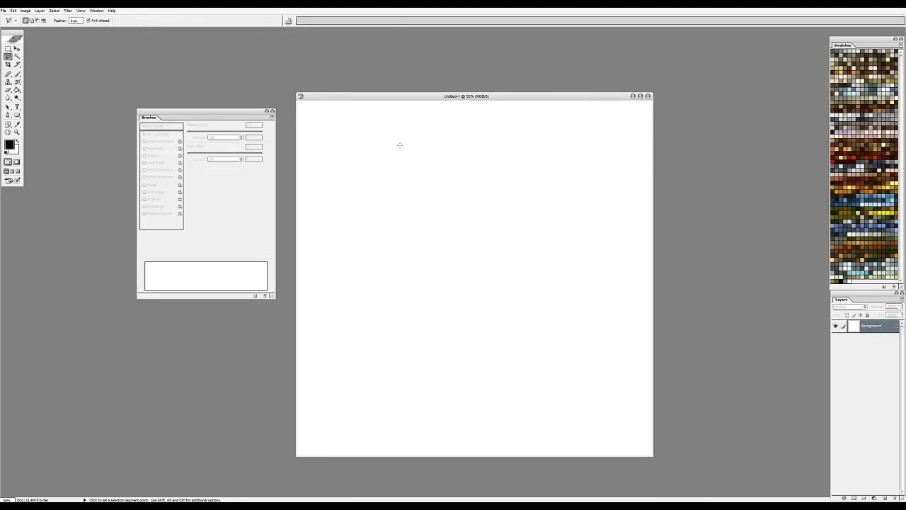
pyautogui.hotkey('shift', 'l')
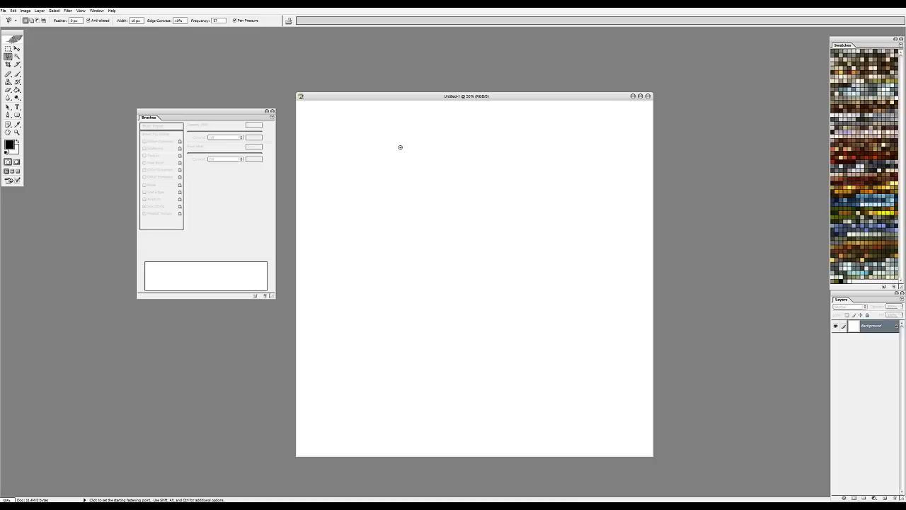
pyautogui.hotkey('shift', 'l')
pyautogui.hotkey('shift', 'l')
pyautogui.click(437, 187)
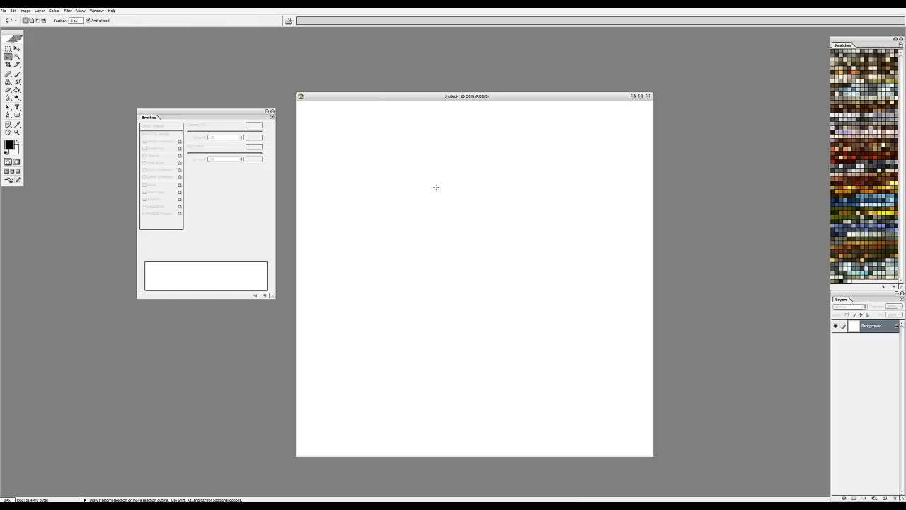